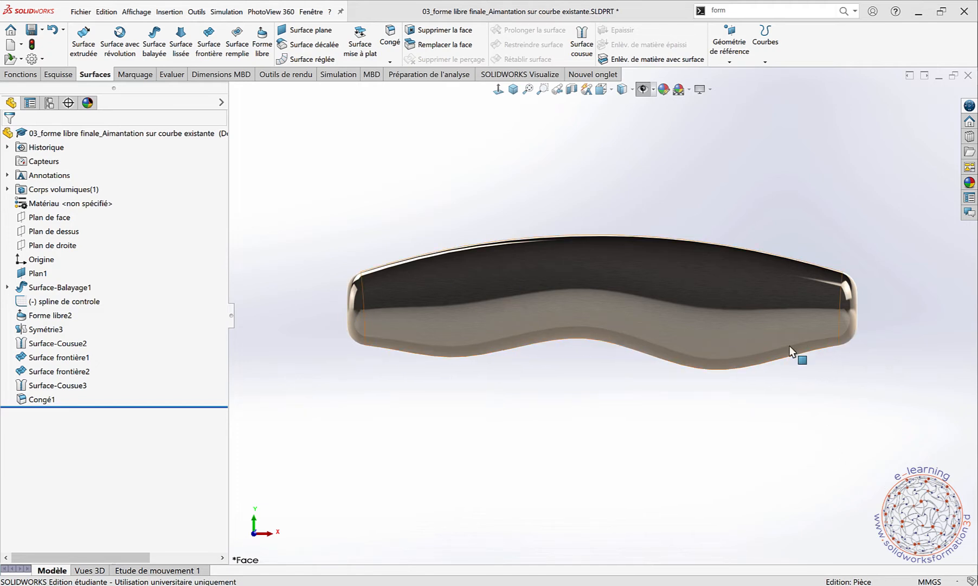
# Step: Switch from the finished model to the starting part 03_forme libre_Aimantation sur courbe existante.SLDPRT
pyautogui.moveTo(462, 216); pyautogui.dragTo(490, 254, button='middle')
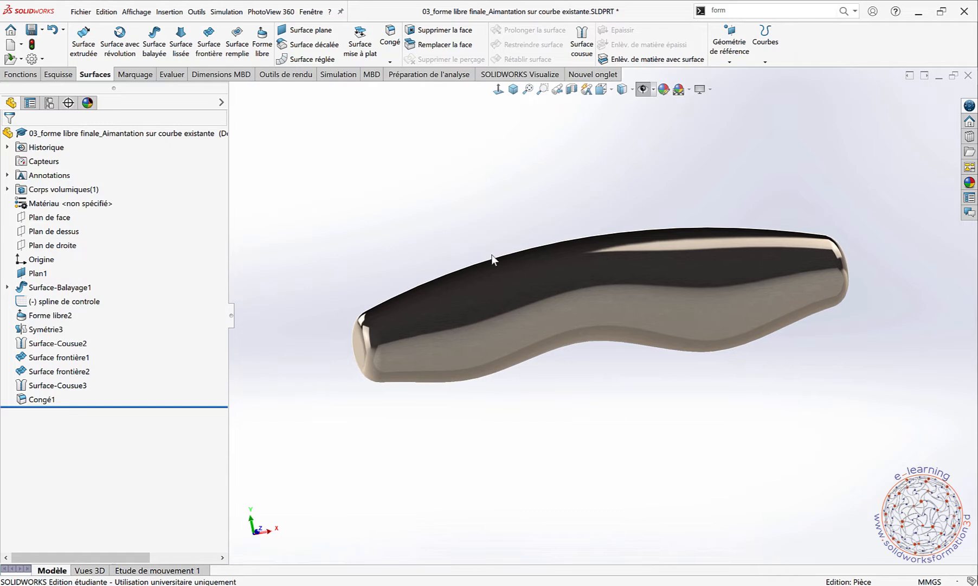
pyautogui.press('space')
pyautogui.click(546, 384)
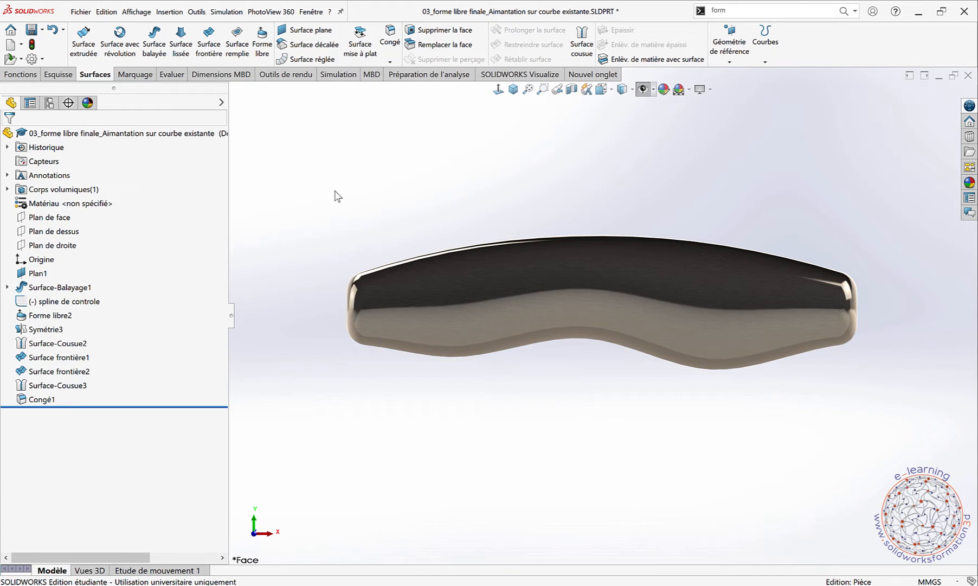
pyautogui.click(310, 12)
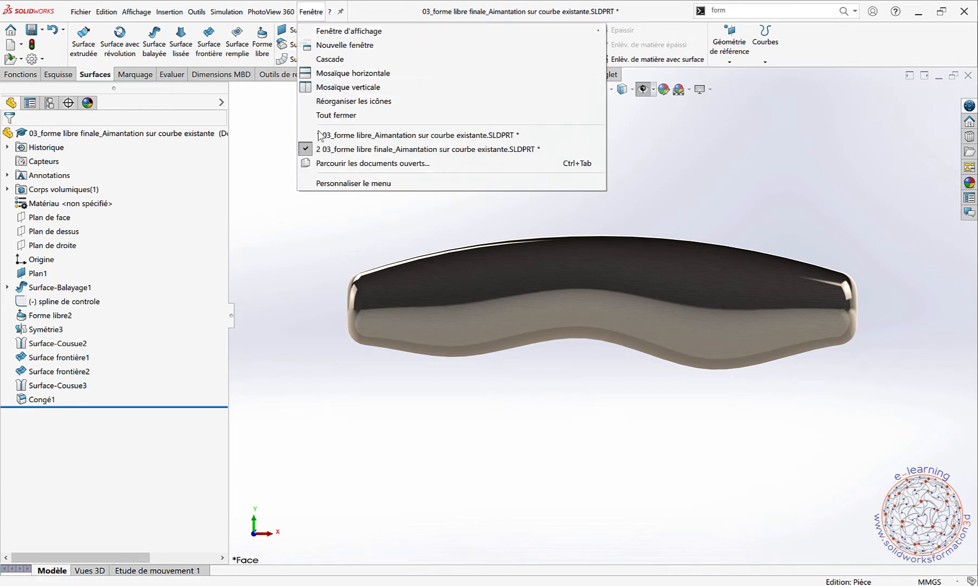
pyautogui.click(326, 135)
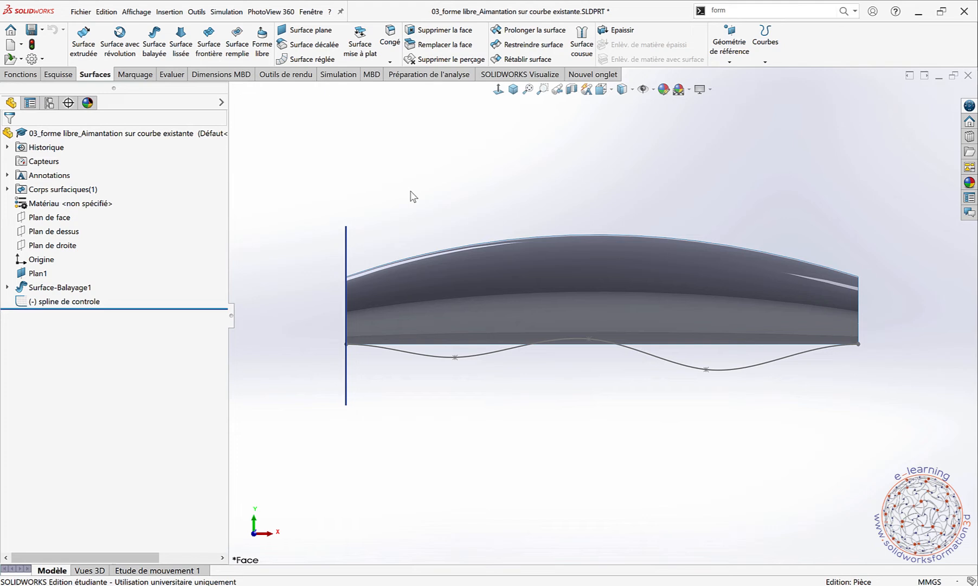
# Step: Examine the profile sketch Esquisse3 of Surface-Balayage1 face-on in sketch editing, and leave the sketch
pyautogui.scroll(1, 481, 266)
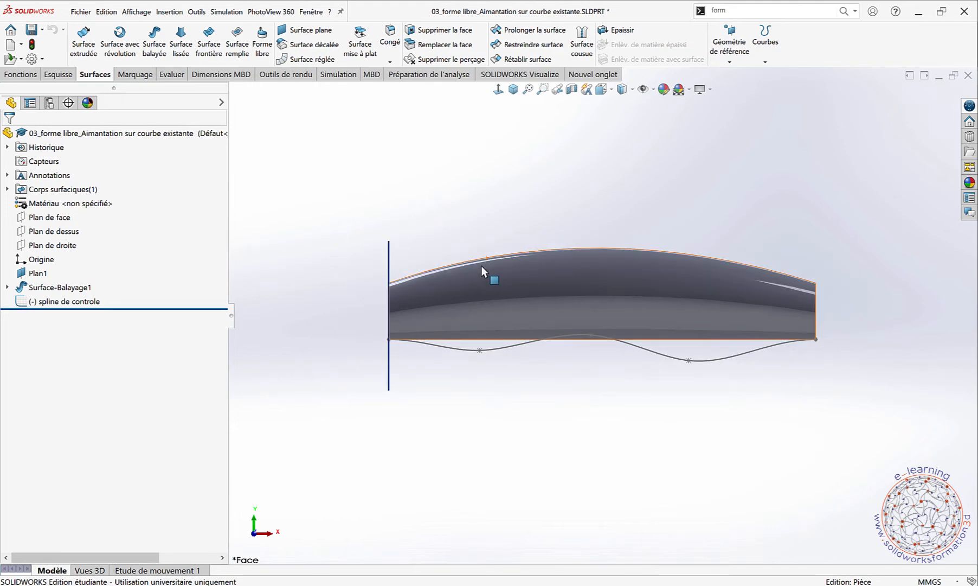
pyautogui.moveTo(585, 287); pyautogui.dragTo(506, 291, button='middle')
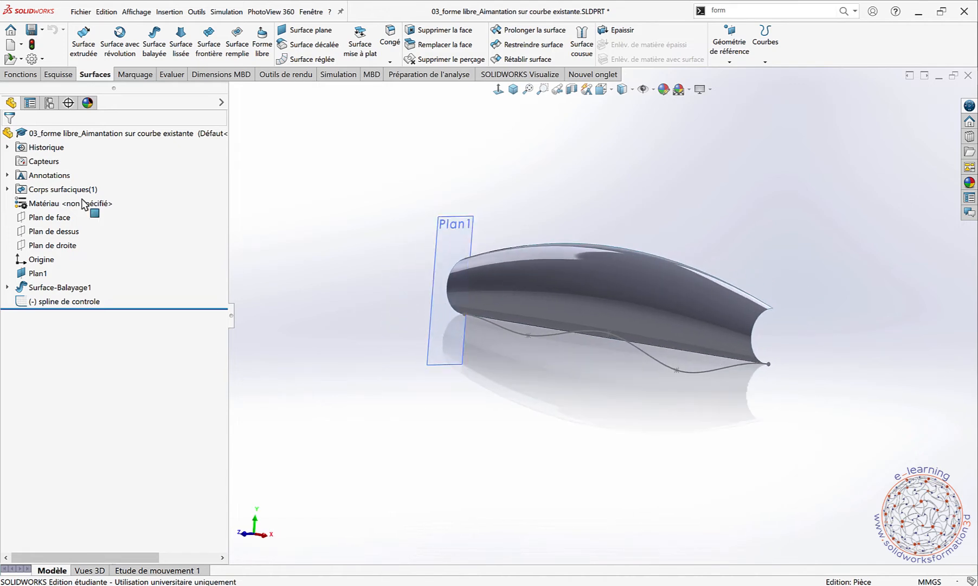
pyautogui.click(7, 287)
pyautogui.click(51, 301)
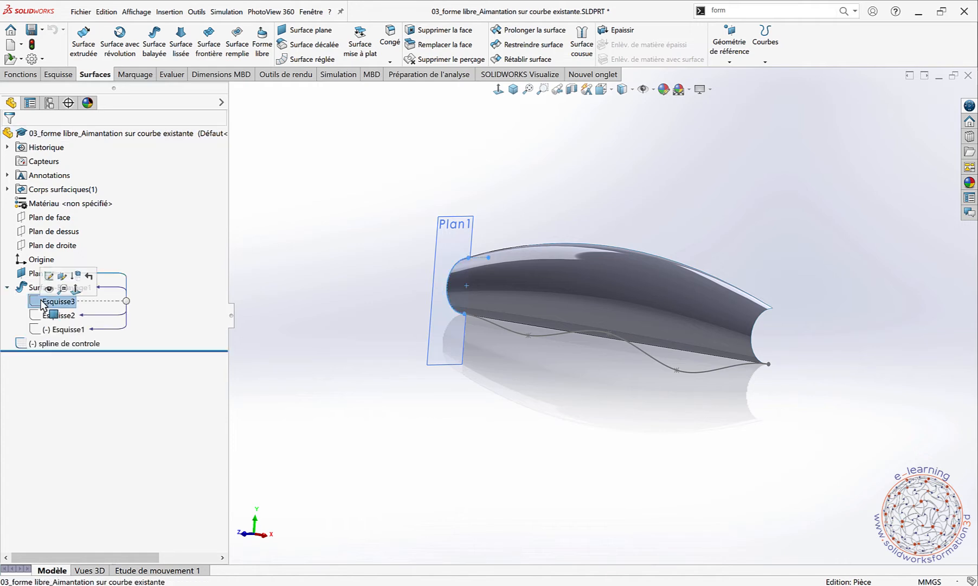
pyautogui.click(48, 277)
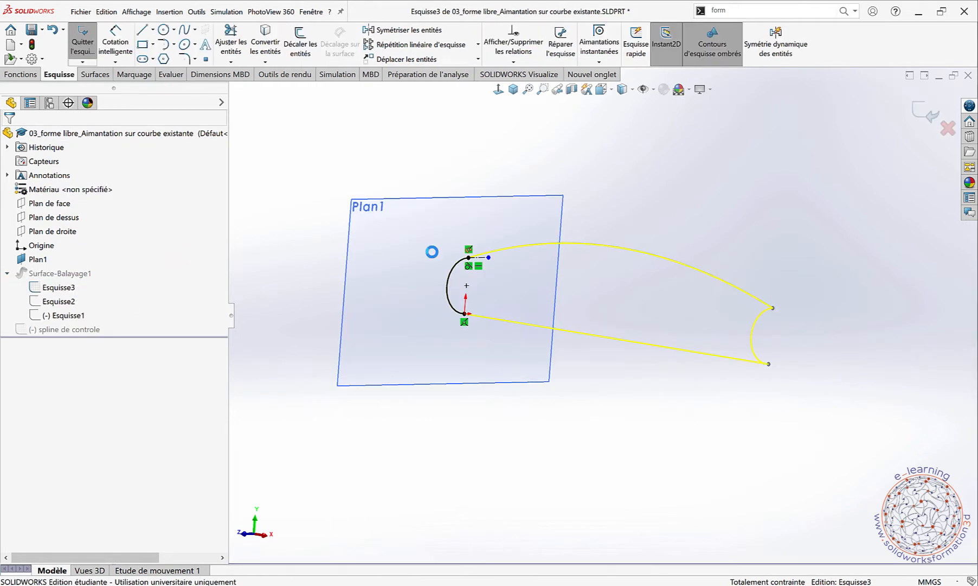
pyautogui.click(498, 89)
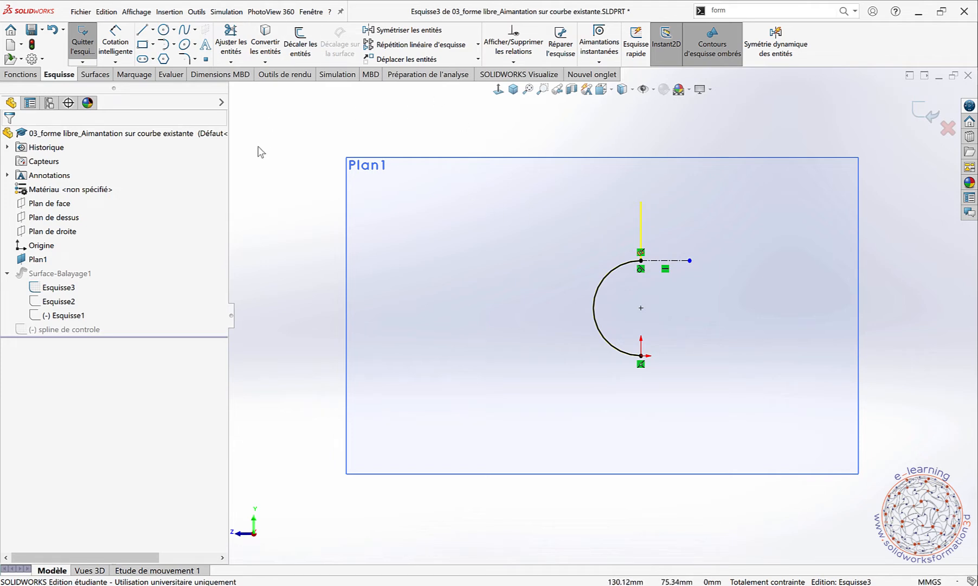
pyautogui.click(927, 112)
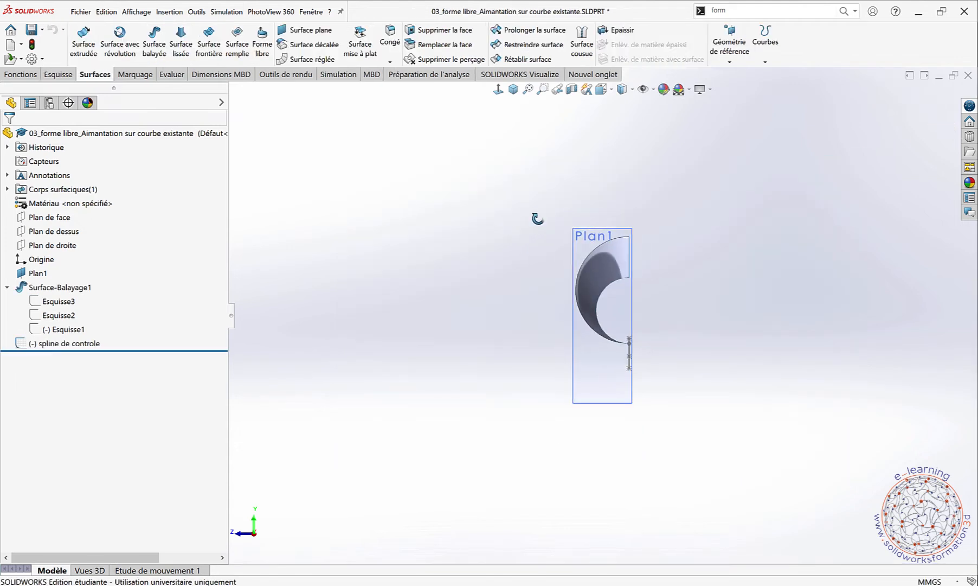
# Step: Start a Free Form on the swept face in front view and set its lower edge's continuity to Mobile/Tangent
pyautogui.moveTo(536, 218); pyautogui.dragTo(619, 225, button='middle')
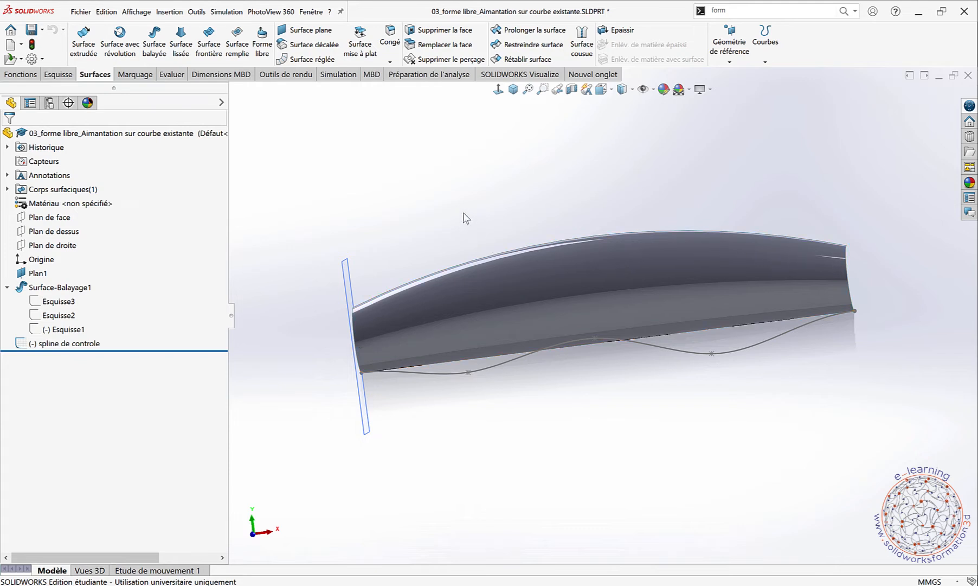
pyautogui.press('space')
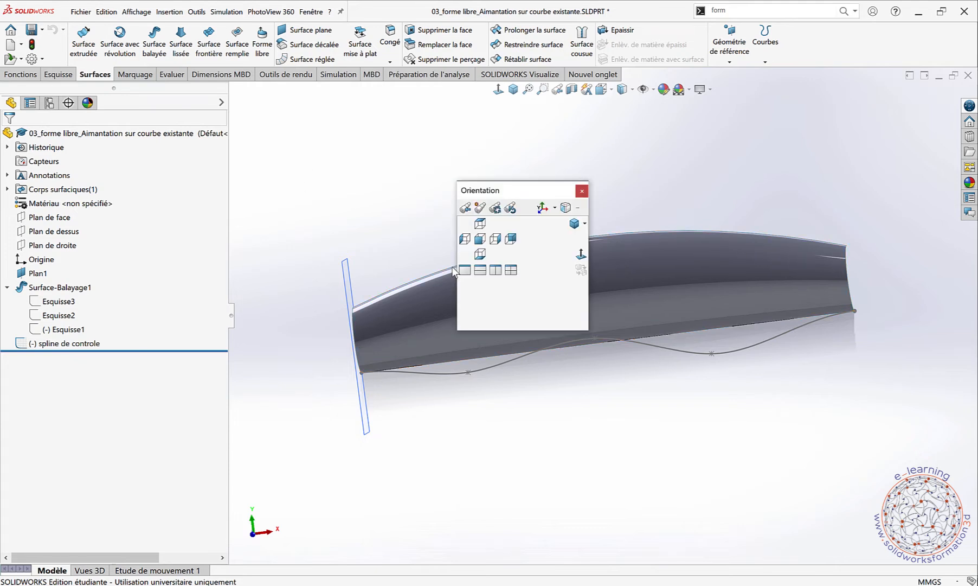
pyautogui.click(480, 243)
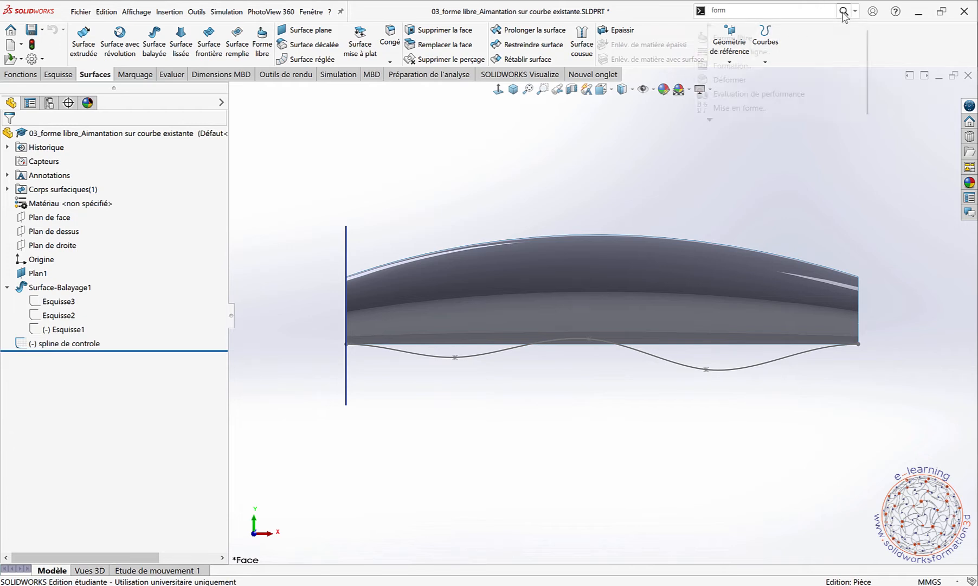
pyautogui.click(724, 38)
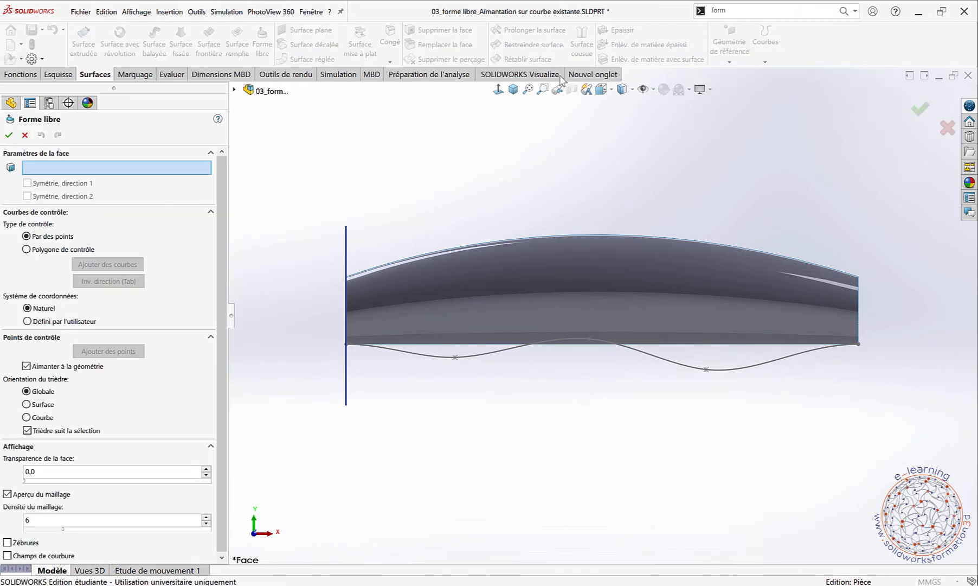
pyautogui.click(586, 284)
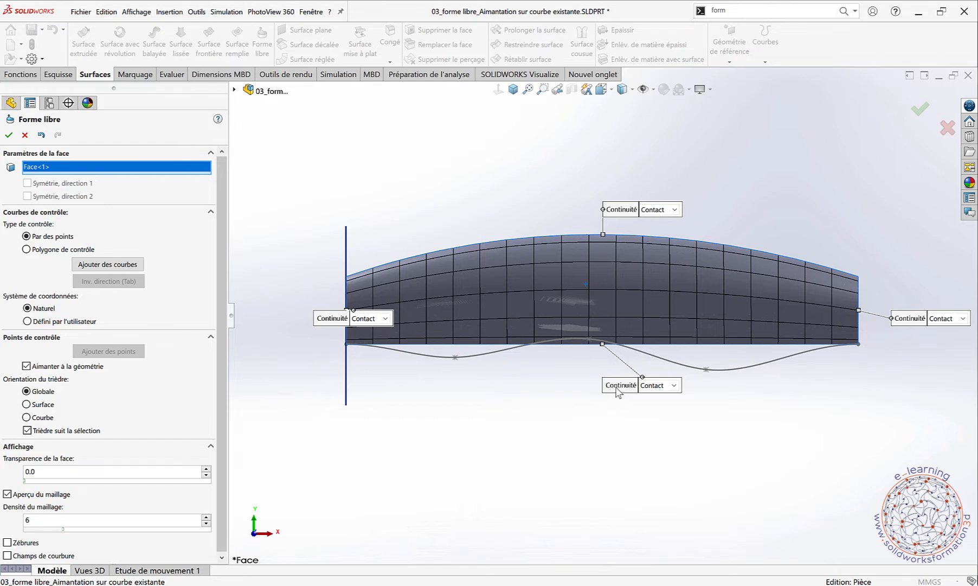
pyautogui.click(674, 386)
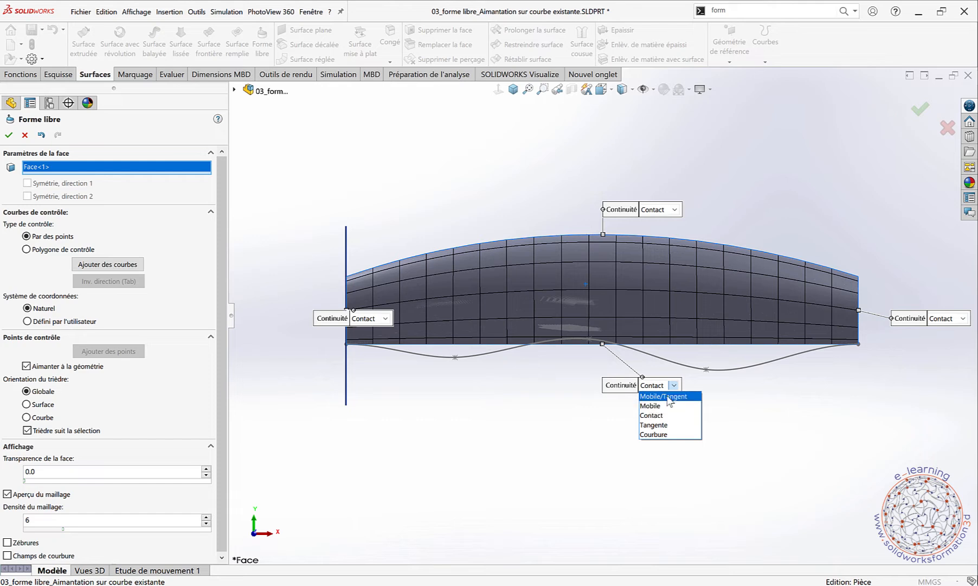
pyautogui.click(659, 396)
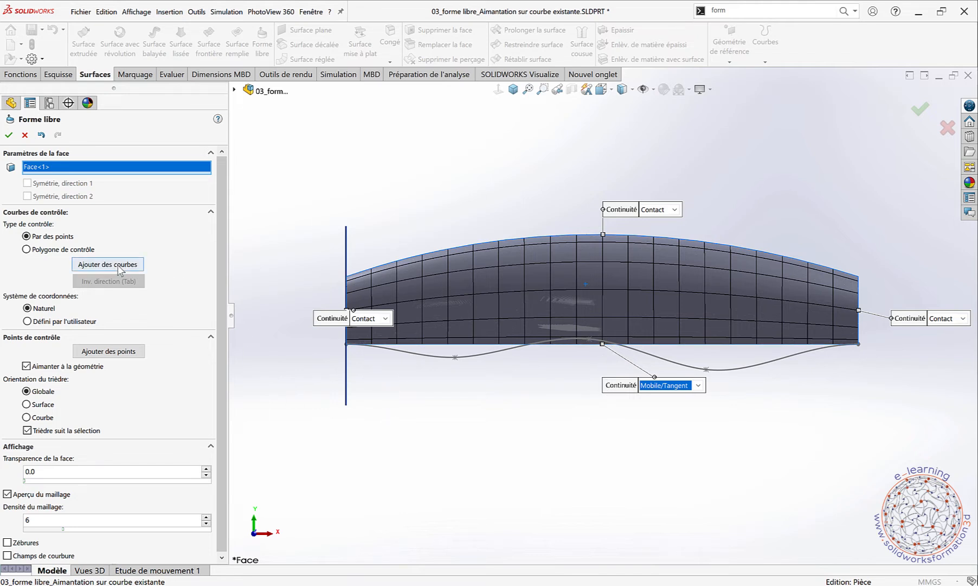
pyautogui.click(120, 353)
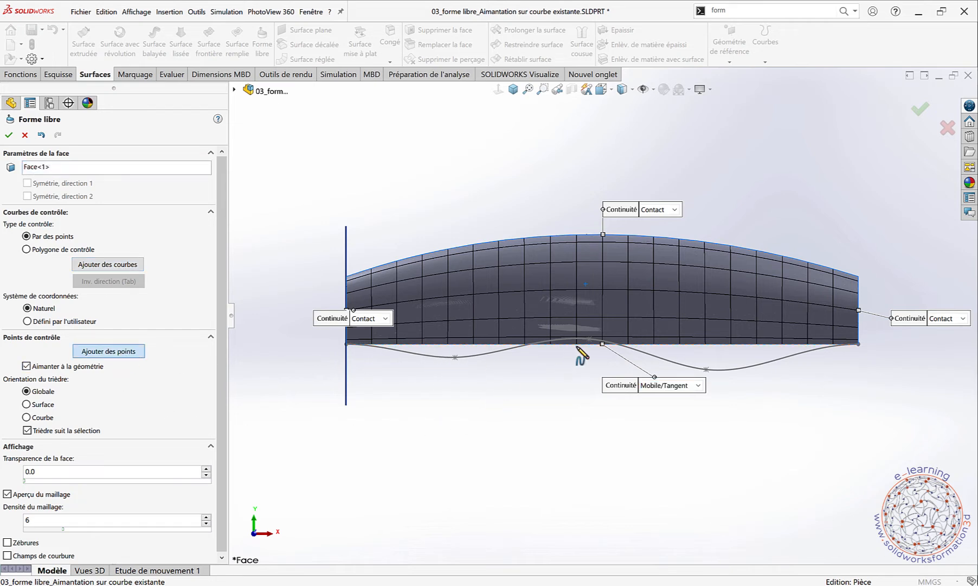
pyautogui.click(130, 351)
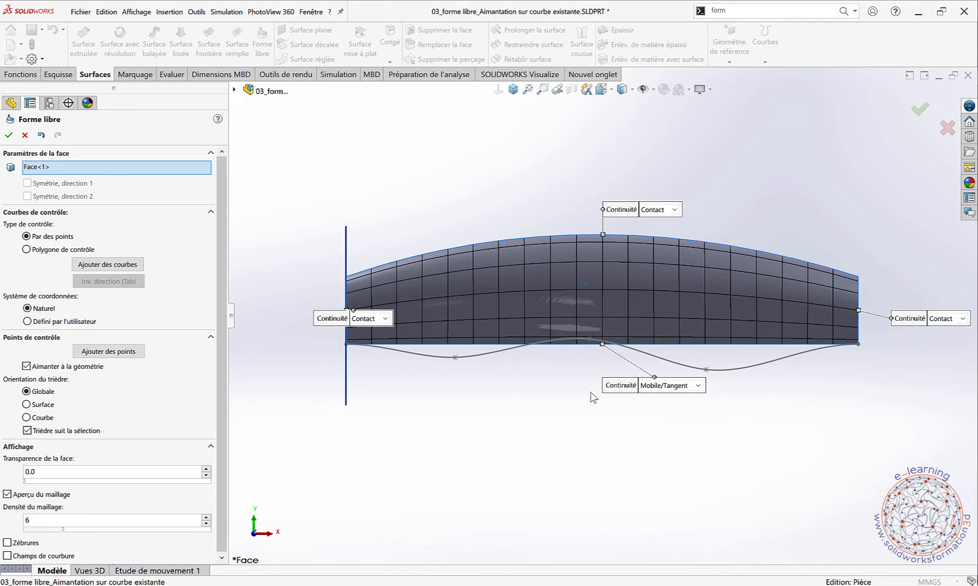
pyautogui.scroll(-5, 606, 355)
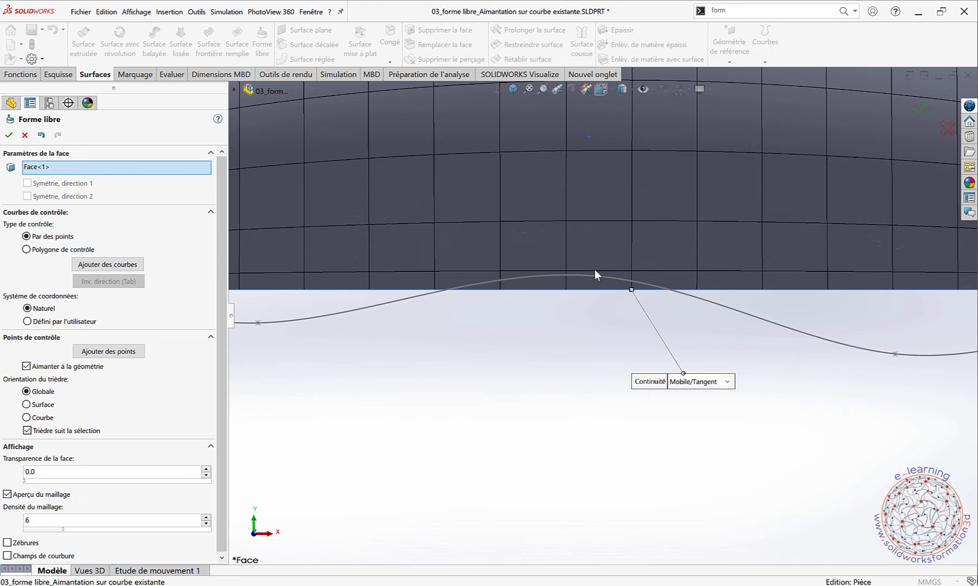
pyautogui.scroll(5, 589, 339)
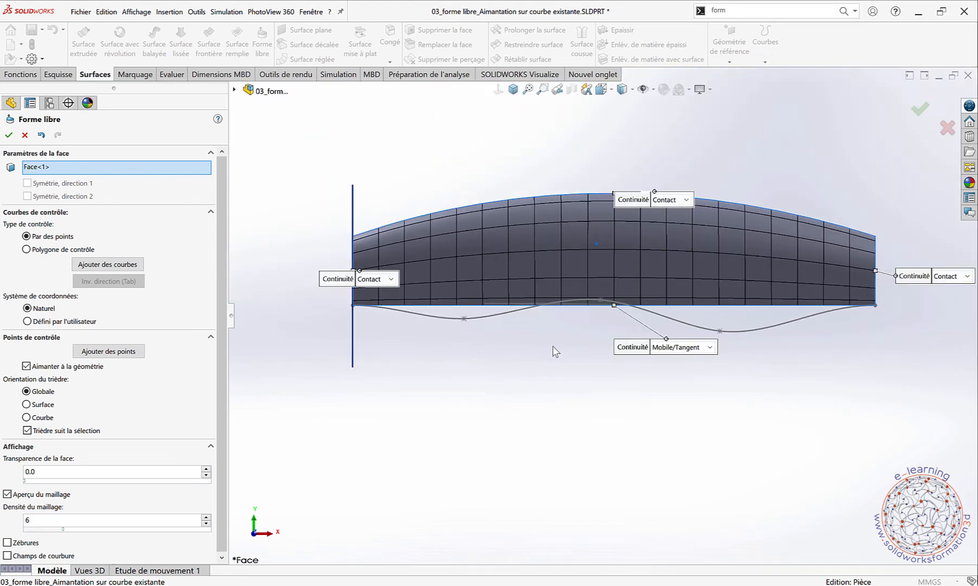
pyautogui.scroll(-3, 443, 342)
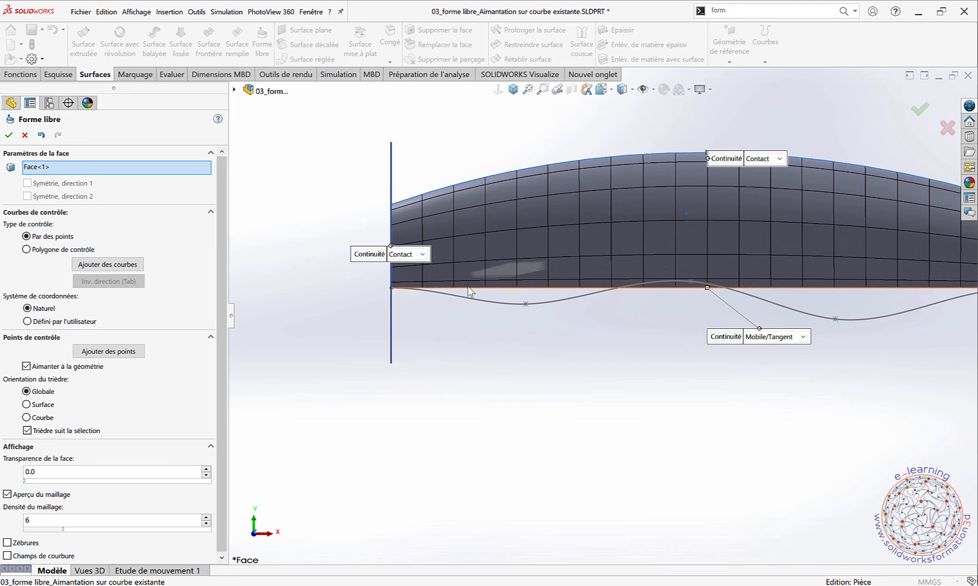
pyautogui.scroll(3, 773, 361)
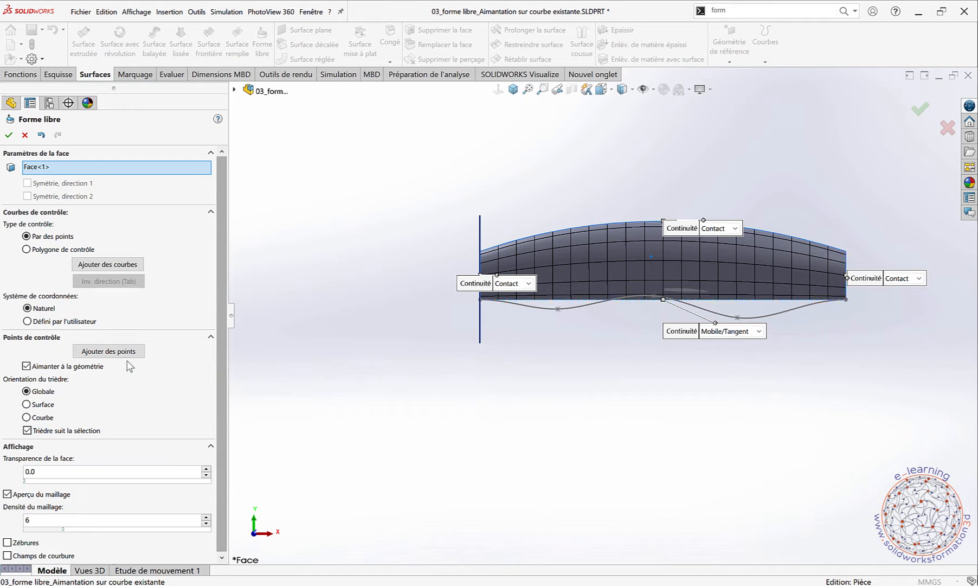
# Step: Add three control points on the face's lower edge, each vertically aligned with an interior point of the control spline
pyautogui.click(106, 351)
pyautogui.scroll(-6, 545, 316)
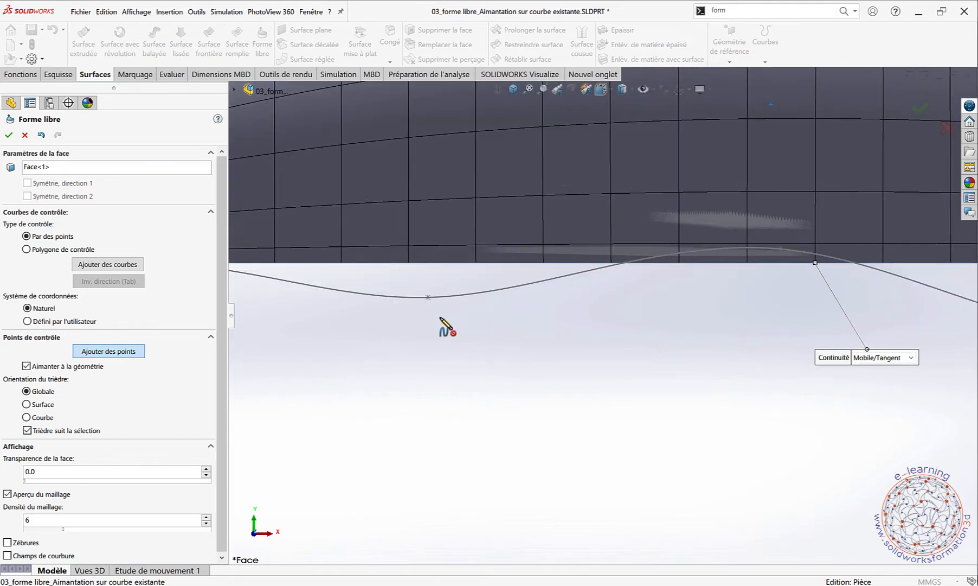
pyautogui.click(428, 264)
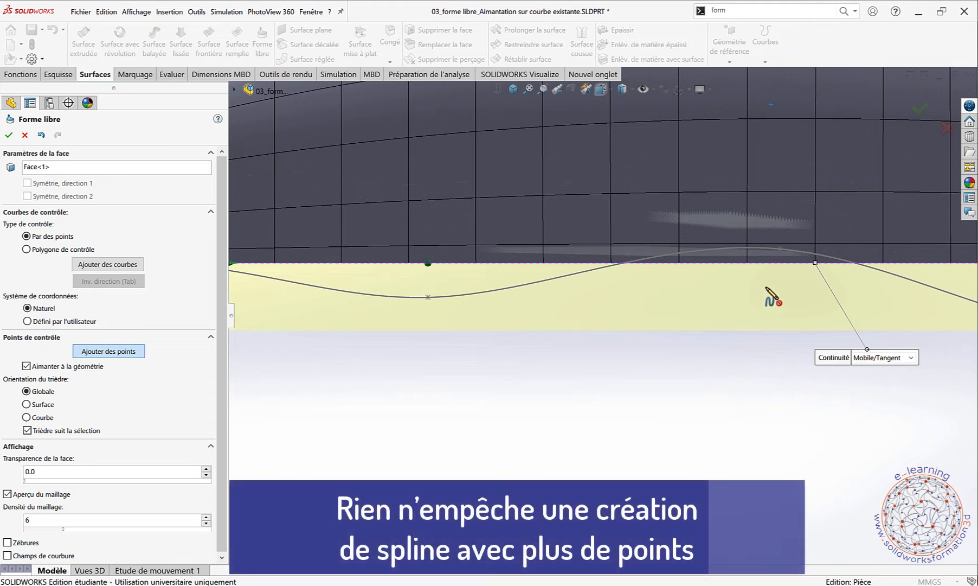
pyautogui.scroll(1, 767, 287)
pyautogui.scroll(-1, 769, 288)
pyautogui.scroll(-1, 747, 287)
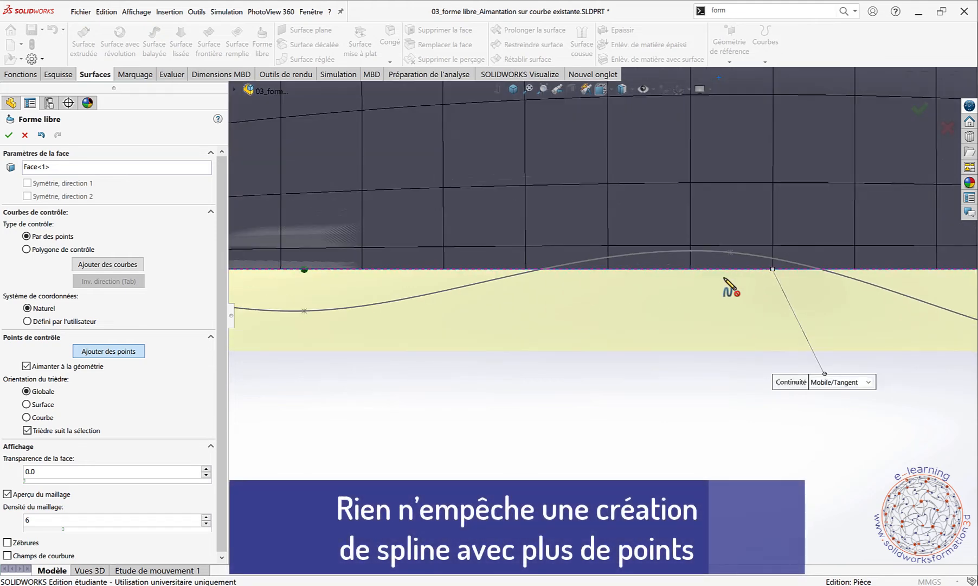
pyautogui.click(731, 271)
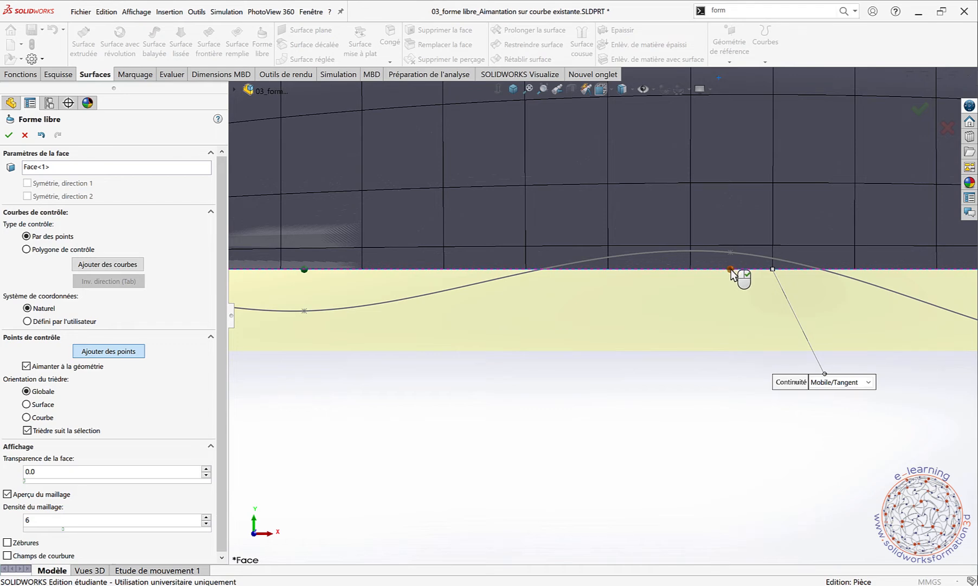
pyautogui.scroll(3, 776, 303)
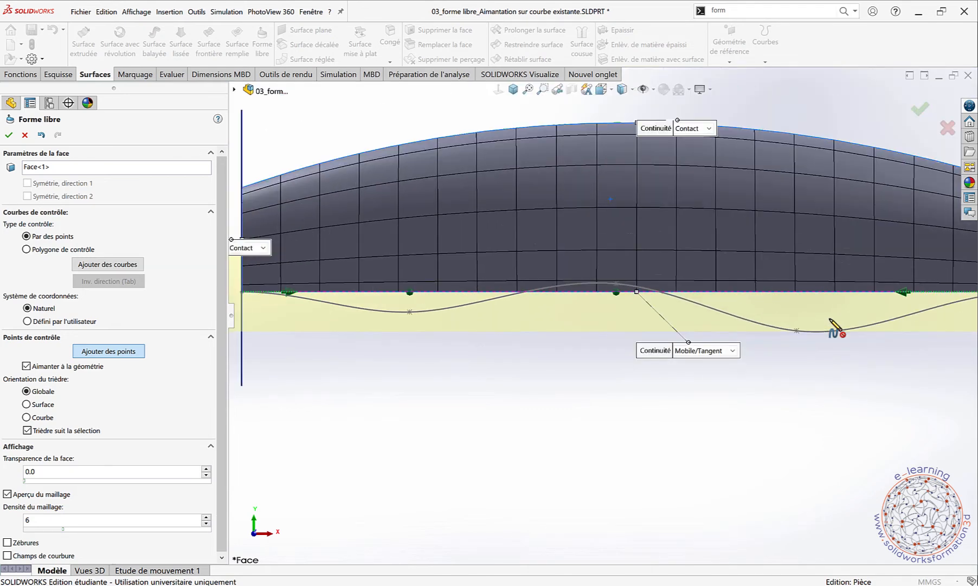
pyautogui.scroll(-3, 814, 326)
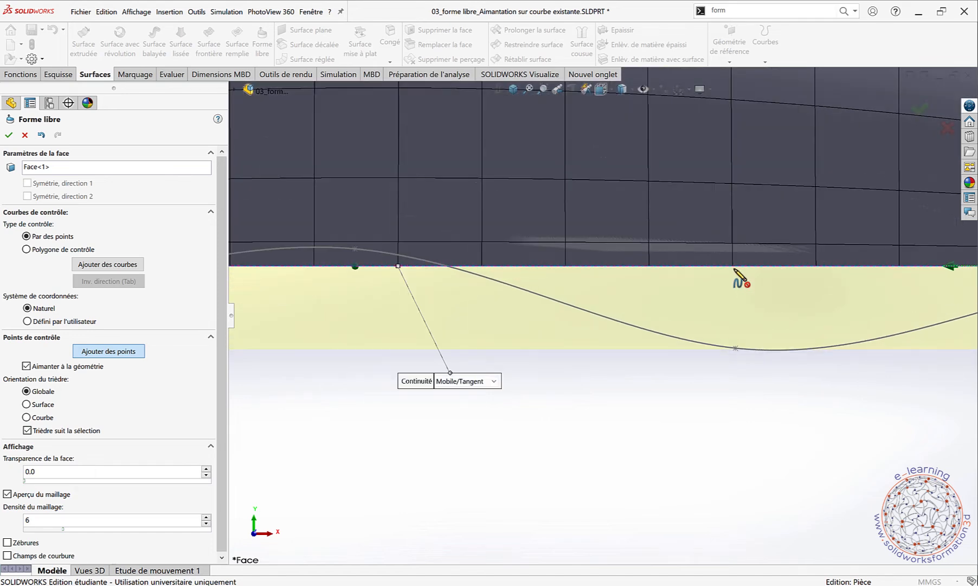
pyautogui.click(734, 266)
pyautogui.rightClick(692, 386)
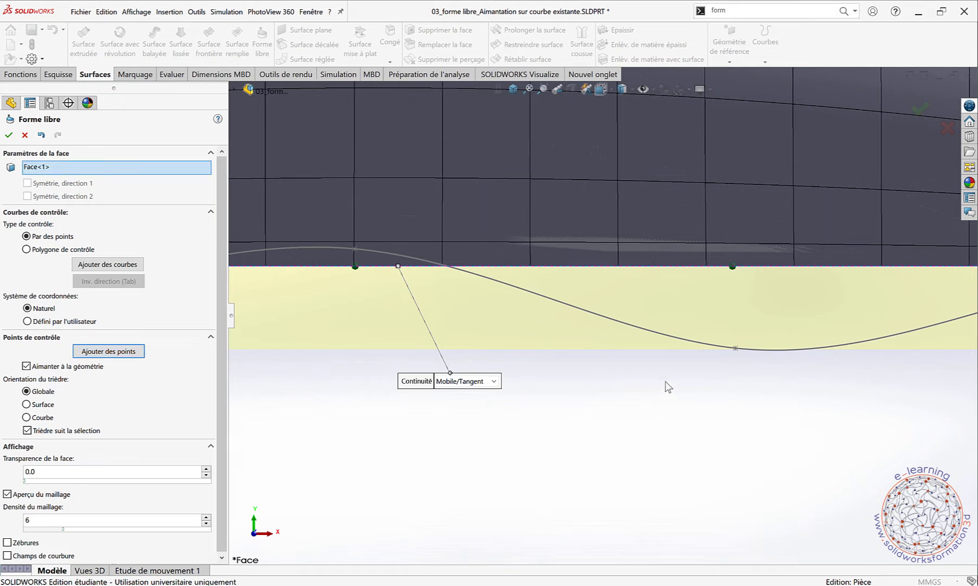
# Step: Turn the control points' snap-to-geometry option (Aimanter à la géométrie) off and on again
pyautogui.scroll(6, 418, 411)
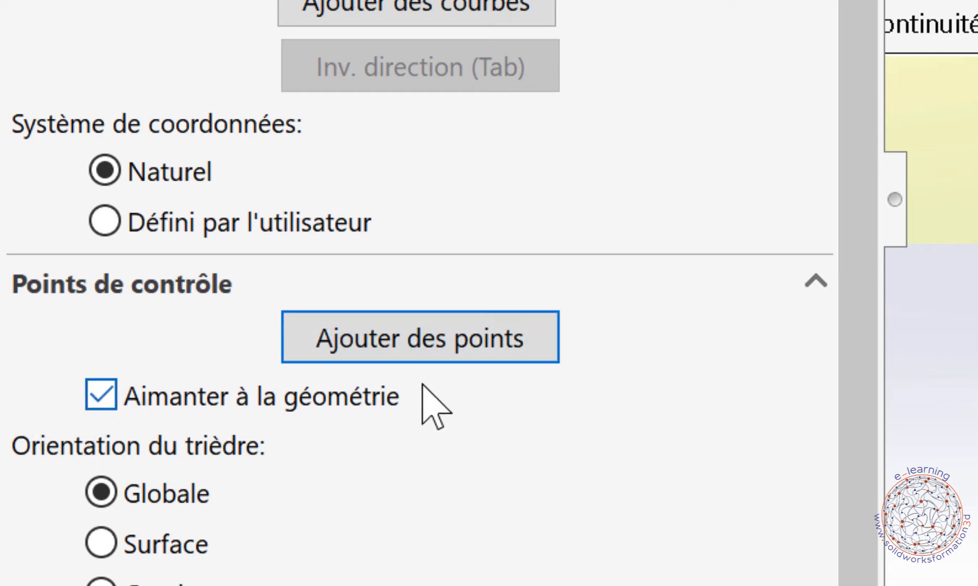
pyautogui.click(111, 384)
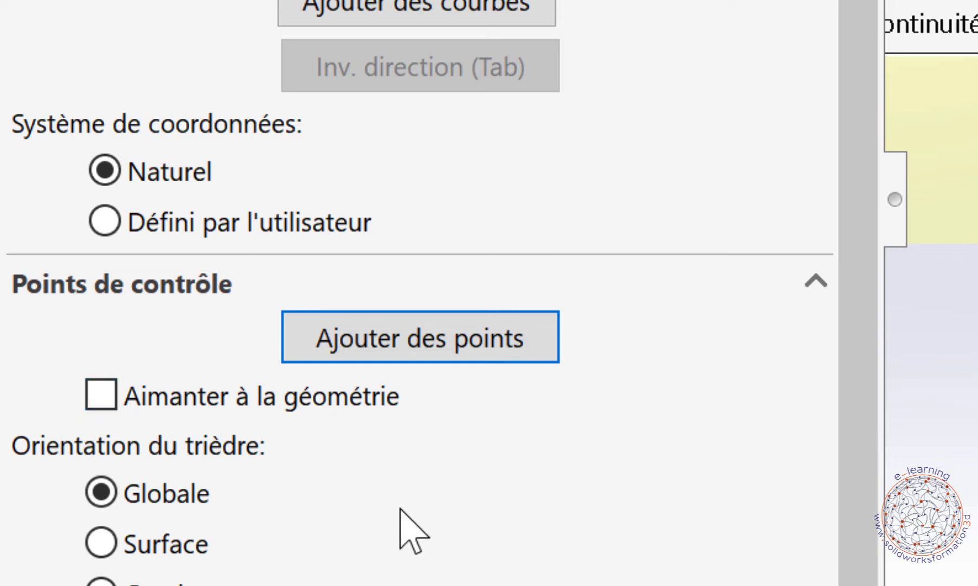
pyautogui.click(100, 395)
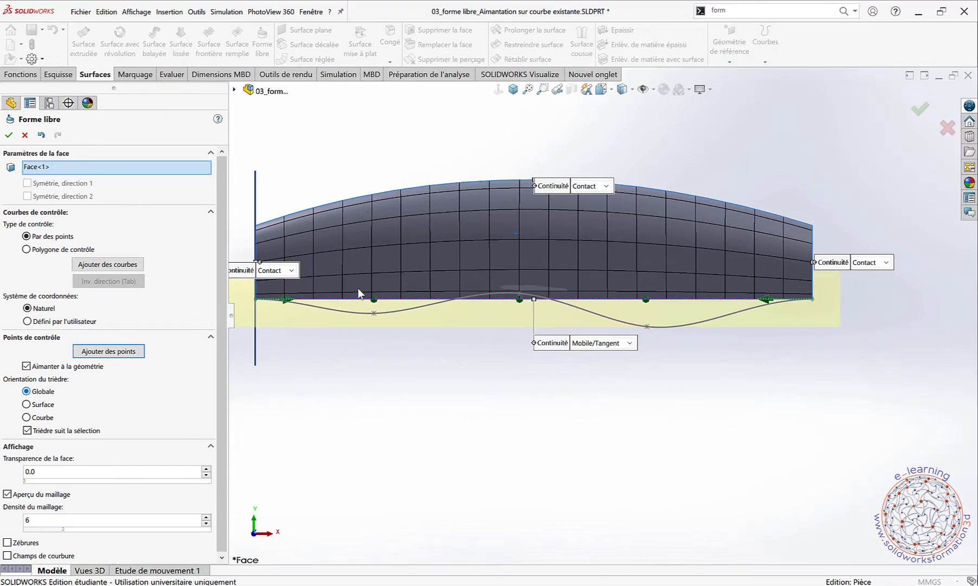
# Step: Move the lower edge's leftmost control point down by about 6.4 mm so it snaps onto the control spline's first interior point
pyautogui.scroll(-6, 358, 292)
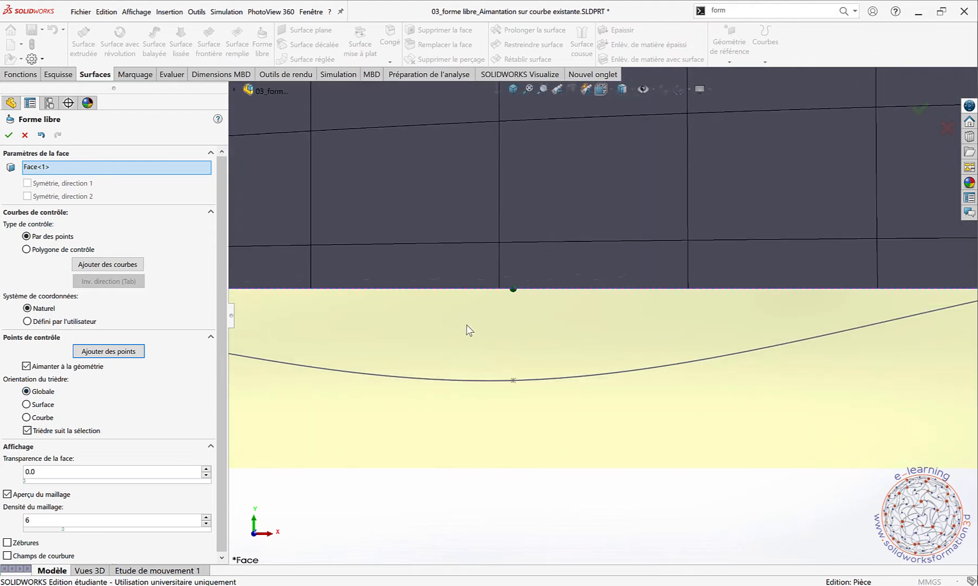
pyautogui.scroll(-2, 470, 330)
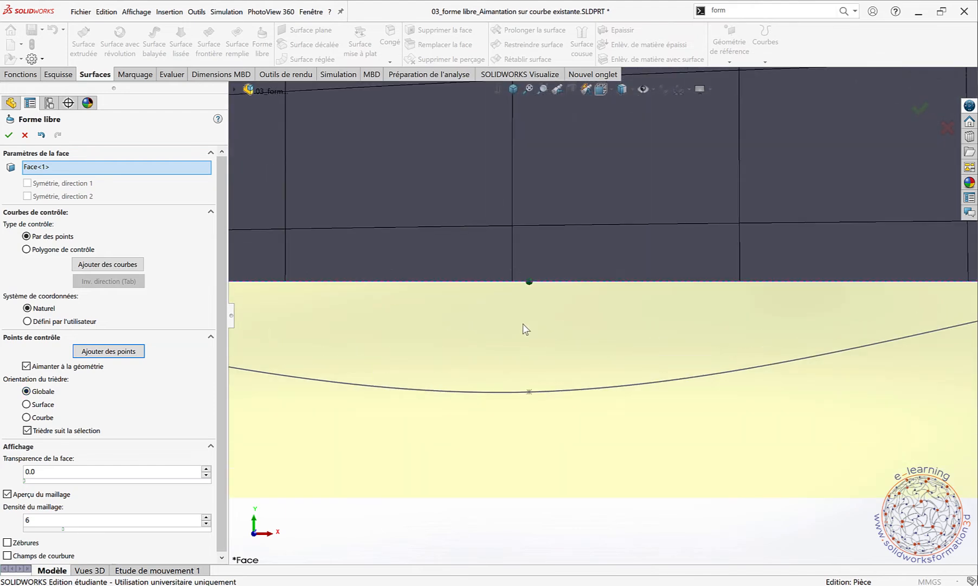
pyautogui.click(530, 282)
pyautogui.moveTo(530, 284); pyautogui.dragTo(530, 379)
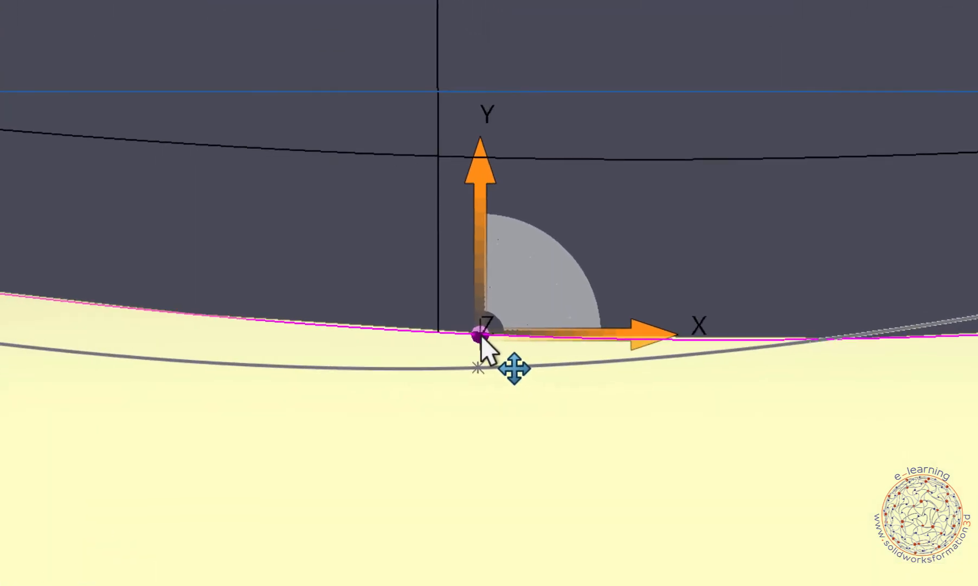
pyautogui.moveTo(480, 336); pyautogui.dragTo(475, 370)
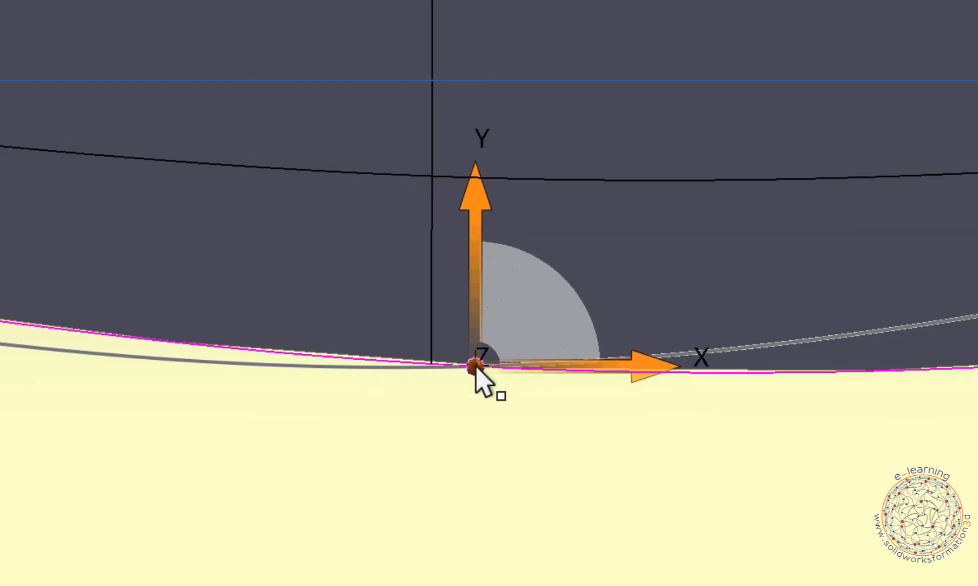
pyautogui.moveTo(476, 366); pyautogui.dragTo(476, 365)
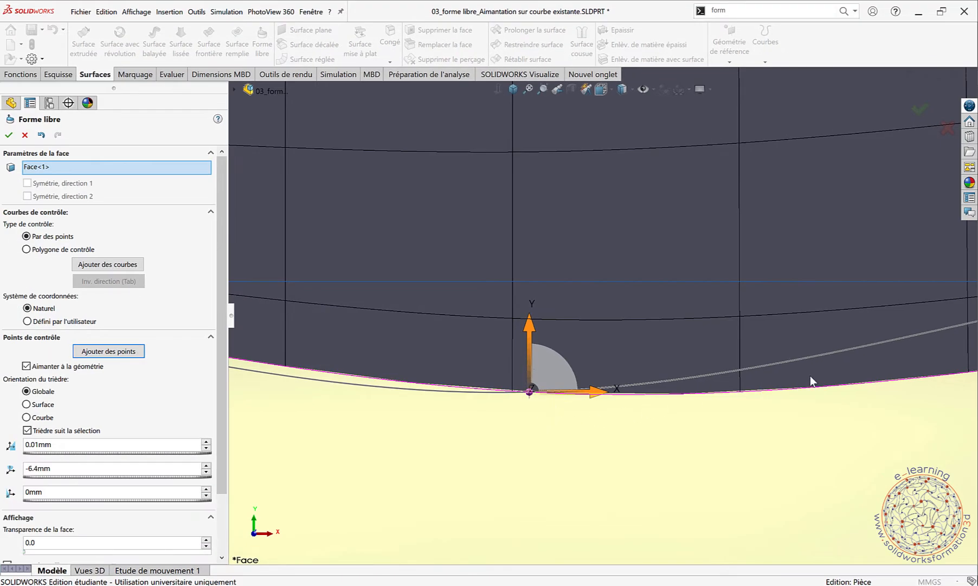
# Step: Move the lower edge's middle control point up by about 2.58 mm so it snaps onto the control spline's middle point
pyautogui.scroll(3, 861, 349)
pyautogui.press('f')
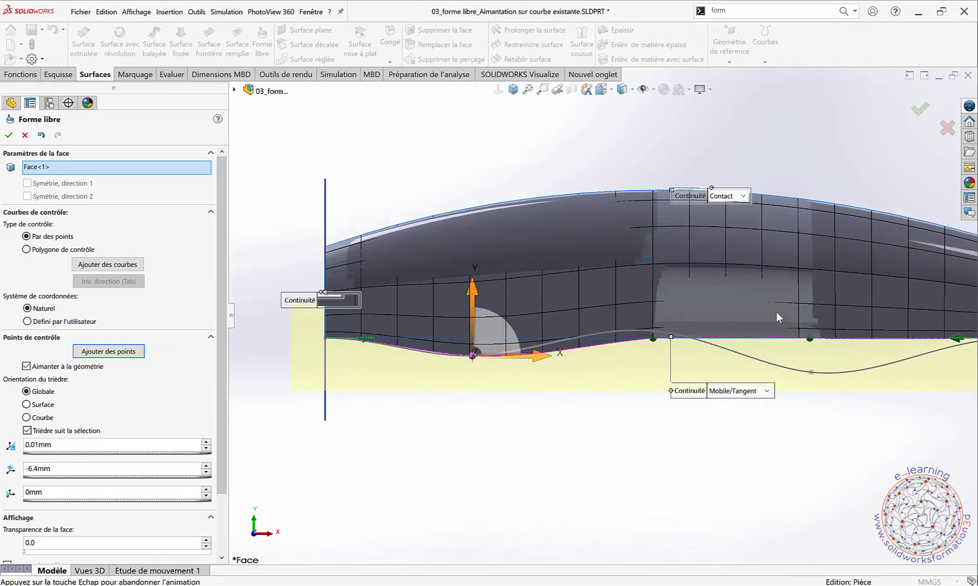
pyautogui.scroll(-6, 589, 326)
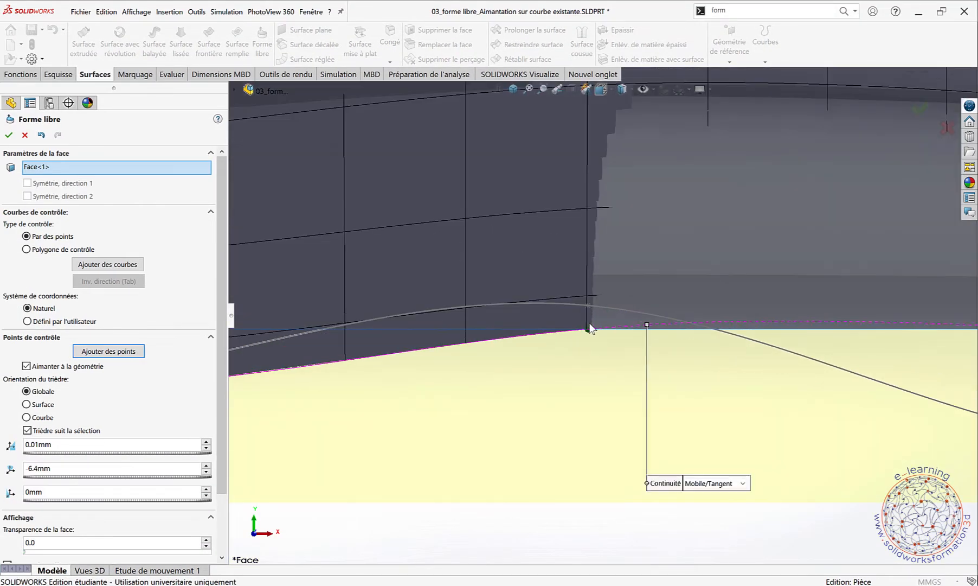
pyautogui.scroll(-5, 595, 331)
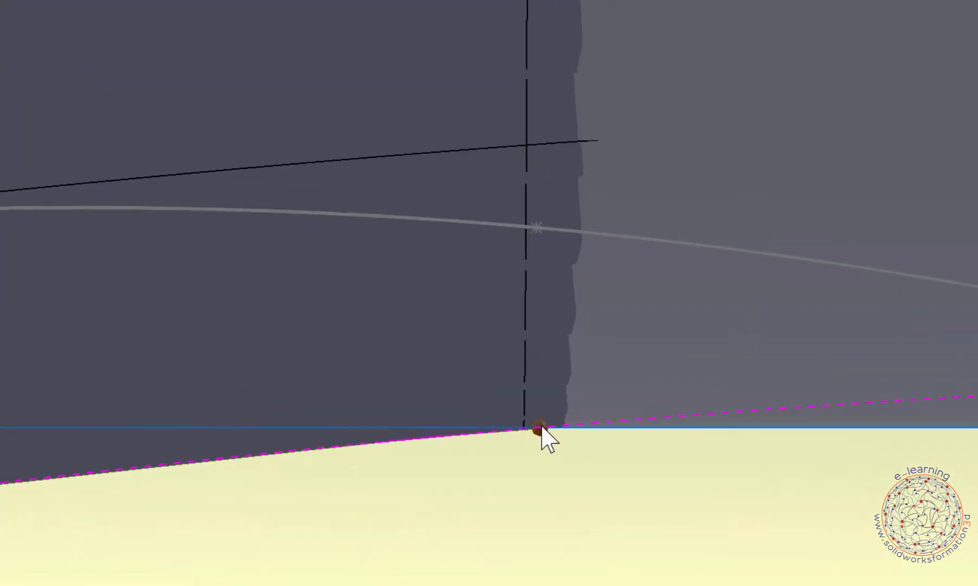
pyautogui.click(593, 329)
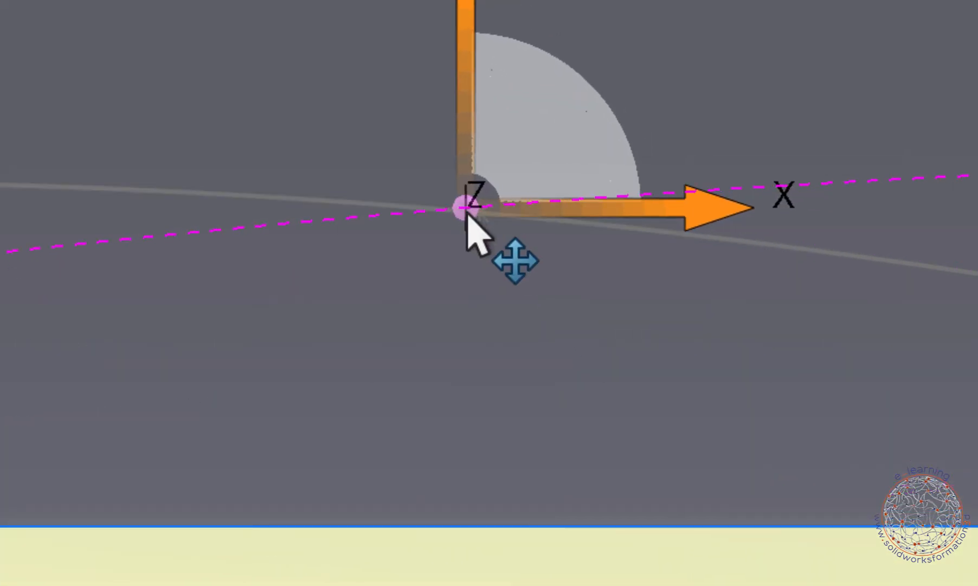
pyautogui.moveTo(467, 212)
pyautogui.mouseDown()
pyautogui.moveTo(471, 220)
pyautogui.moveTo(498, 213)
pyautogui.moveTo(482, 214)
pyautogui.mouseUp()
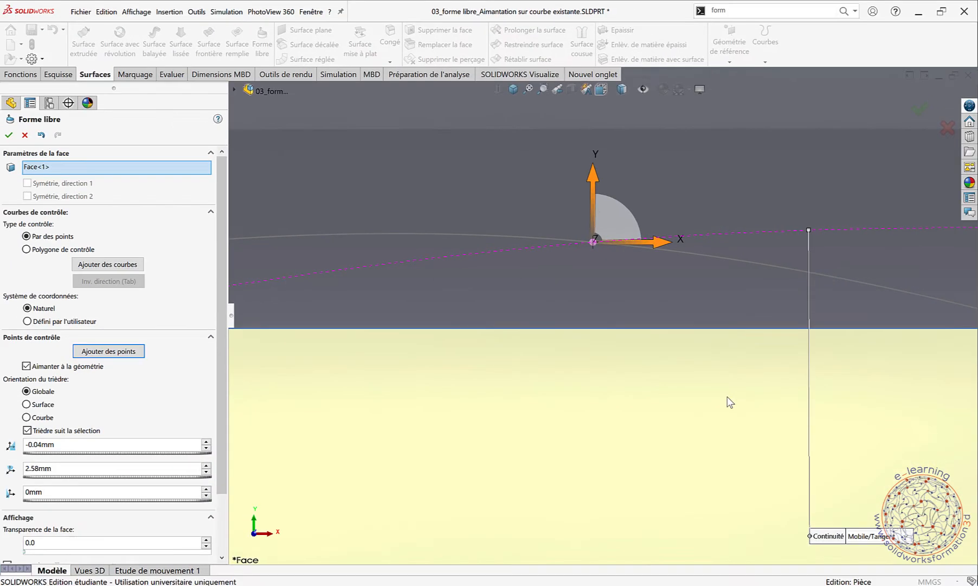
# Step: Move the lower edge's rightmost control point down by about 12.34 mm so it snaps onto the control spline's last interior point
pyautogui.press('f')
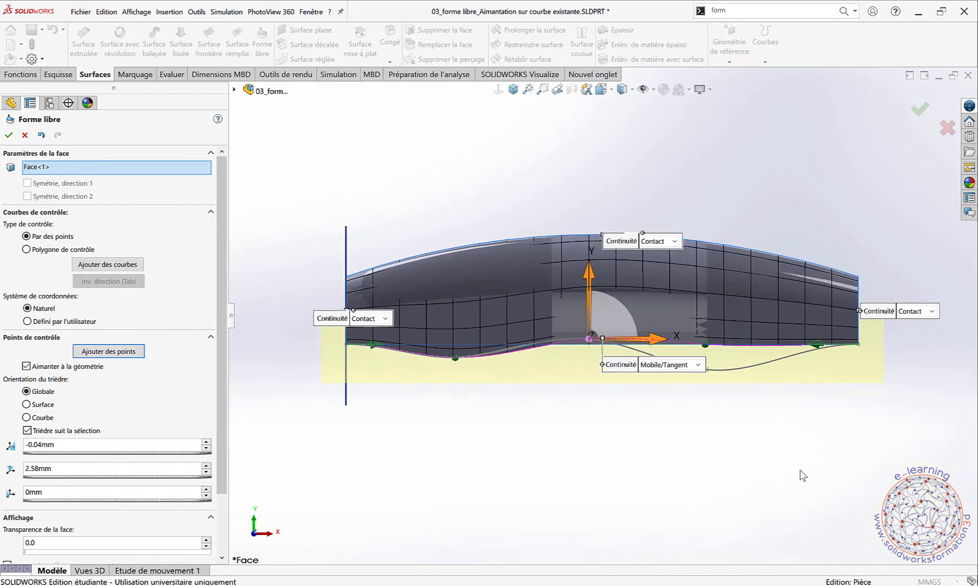
pyautogui.scroll(-3, 781, 449)
pyautogui.scroll(-4, 677, 288)
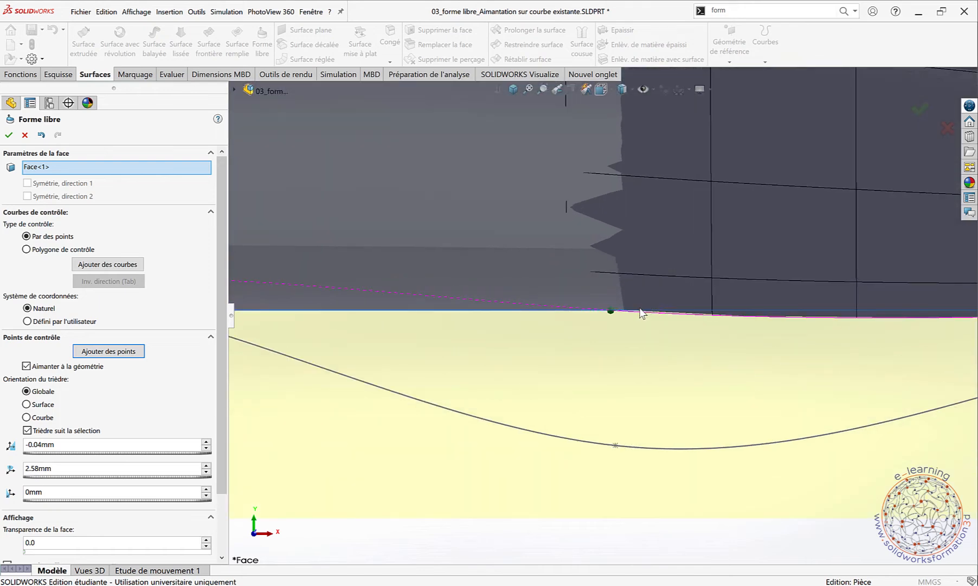
pyautogui.moveTo(611, 318); pyautogui.dragTo(616, 444)
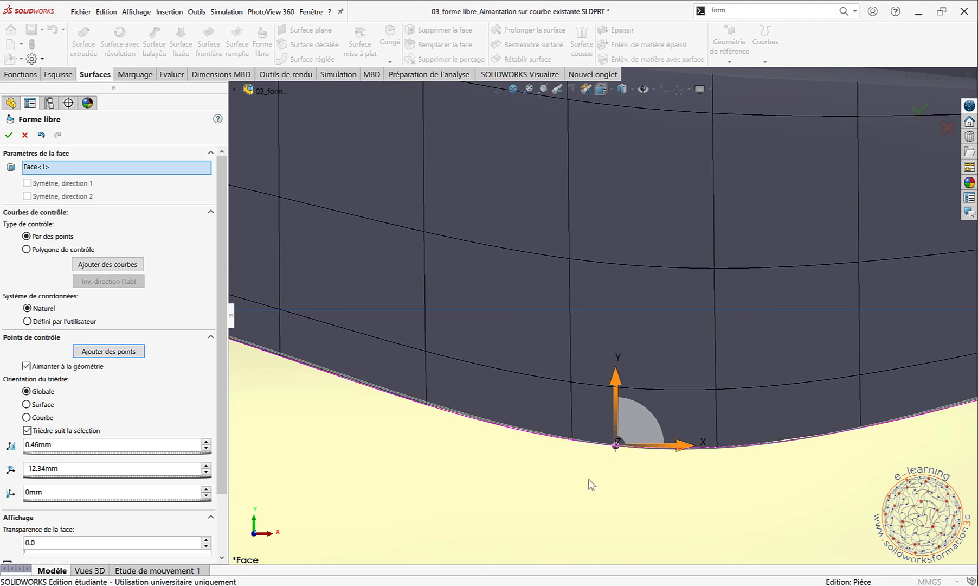
# Step: Shift the tangency handle at the lower edge's left end by about -1.02 mm along X, and accept the Free Form feature
pyautogui.scroll(4, 580, 449)
pyautogui.scroll(2, 583, 454)
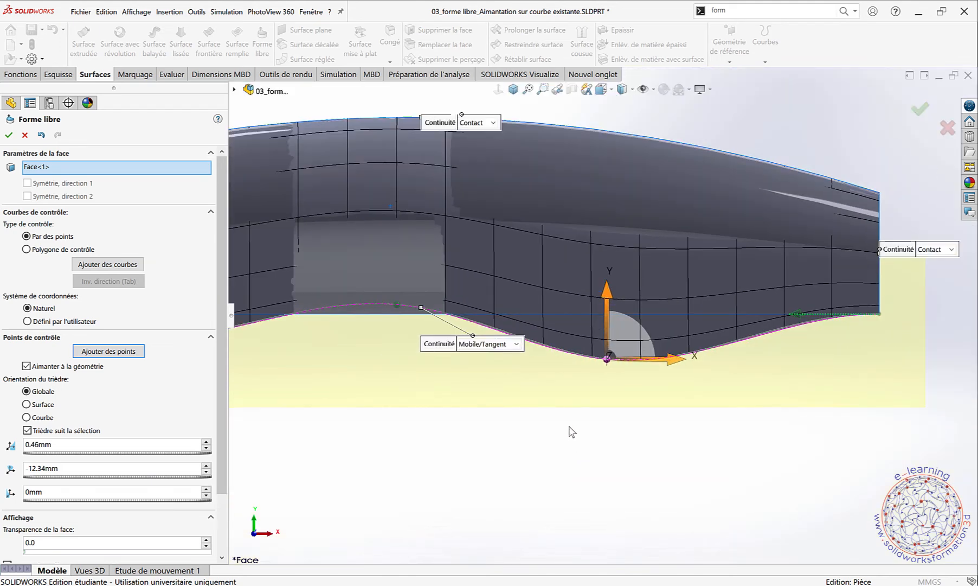
pyautogui.scroll(1, 538, 416)
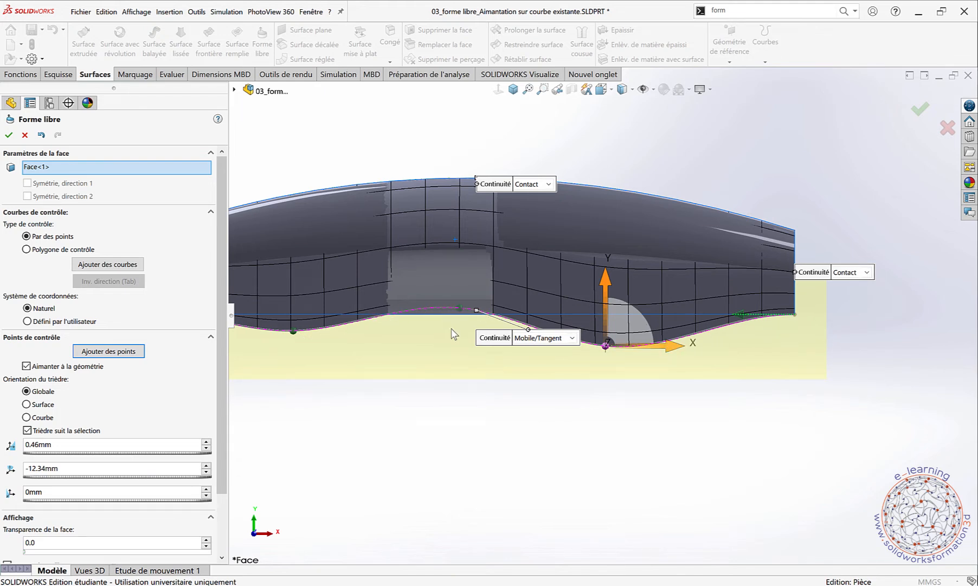
pyautogui.scroll(3, 382, 324)
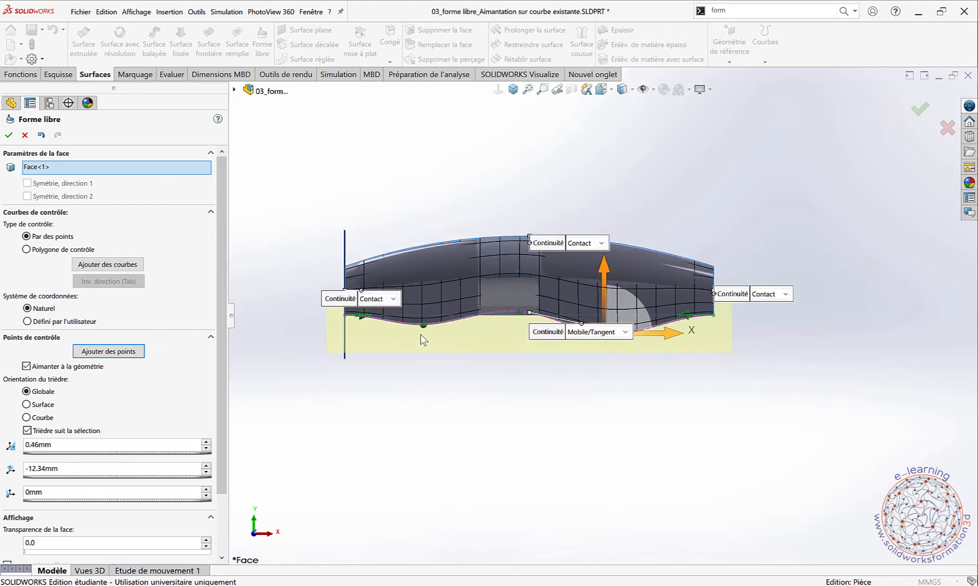
pyautogui.scroll(-2, 421, 334)
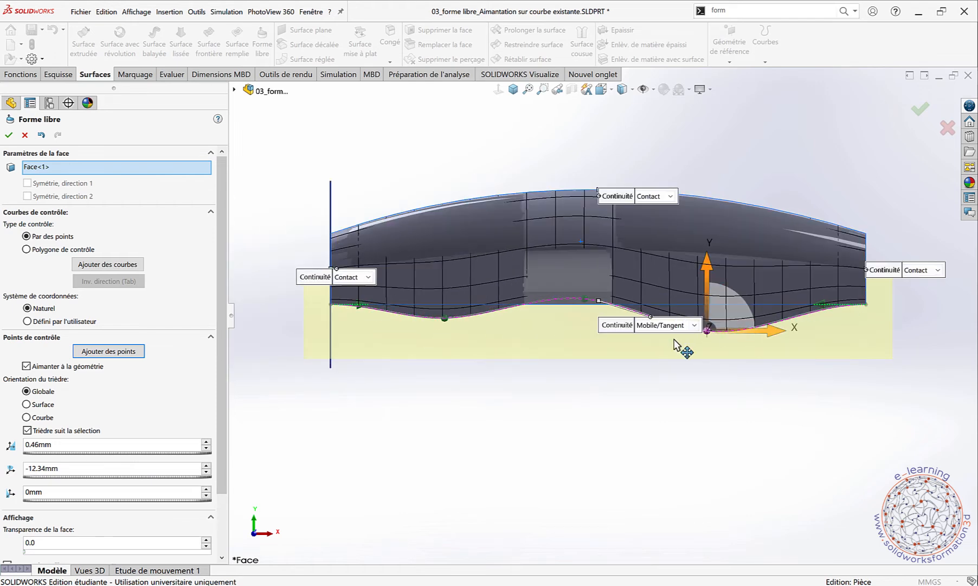
pyautogui.scroll(-3, 401, 322)
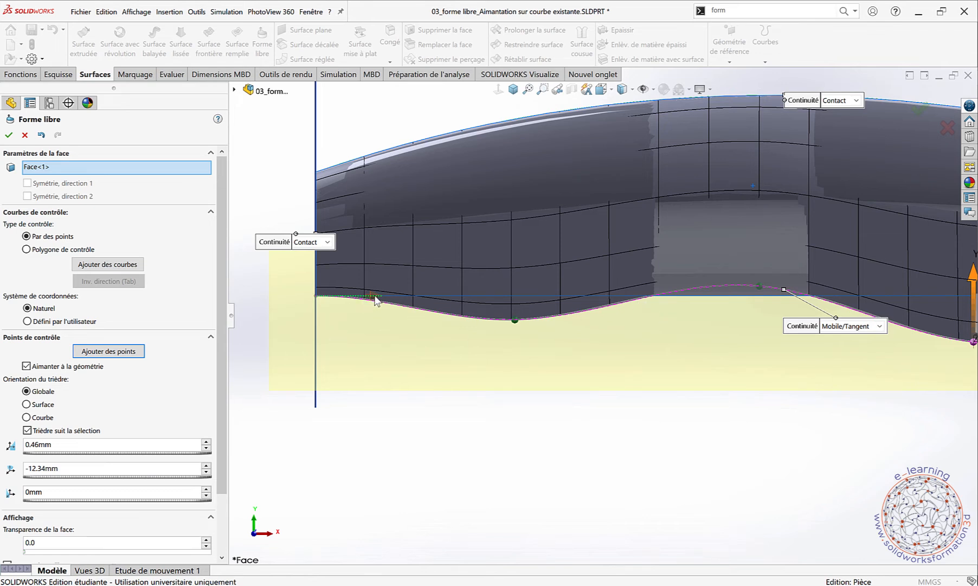
pyautogui.click(377, 298)
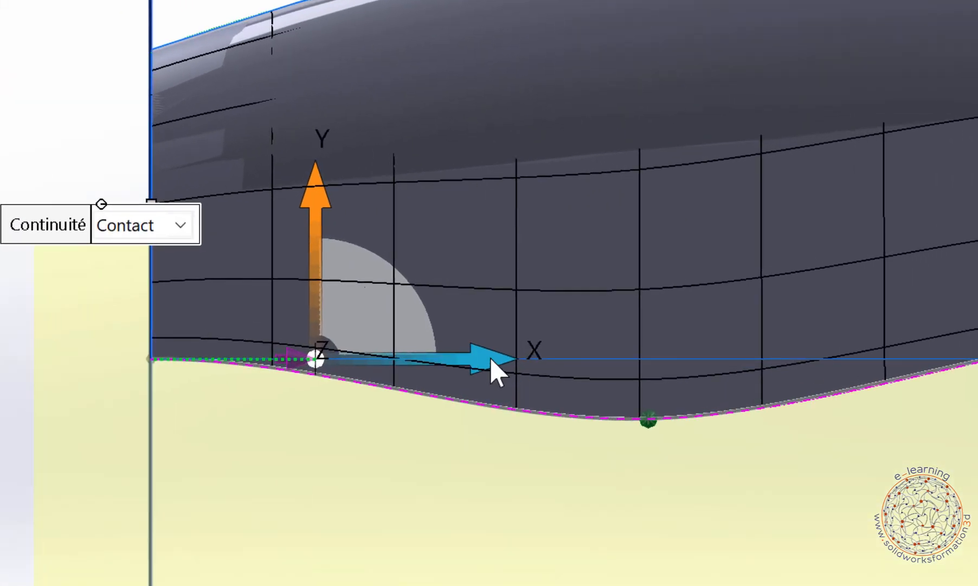
pyautogui.moveTo(464, 358); pyautogui.dragTo(451, 327)
pyautogui.scroll(5, 885, 447)
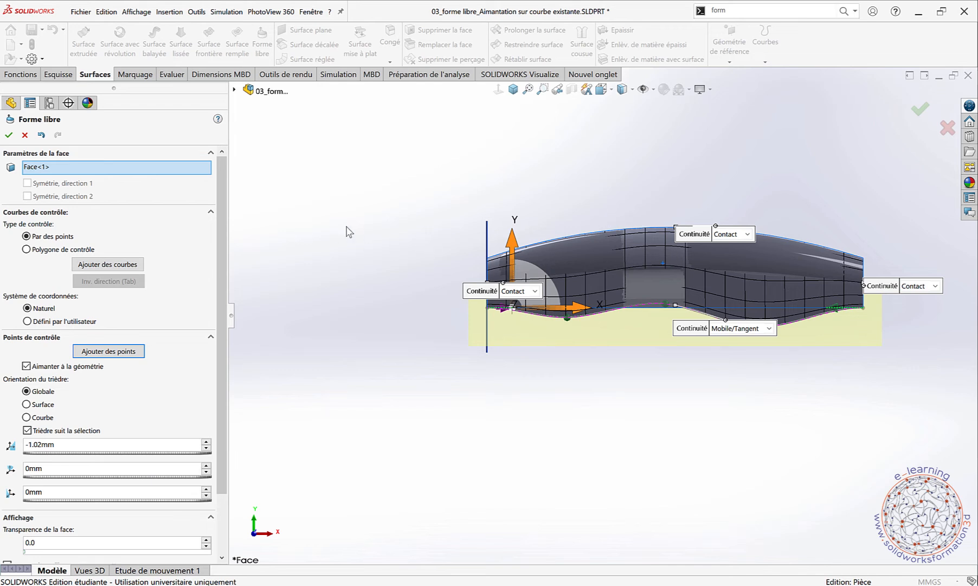
pyautogui.click(9, 136)
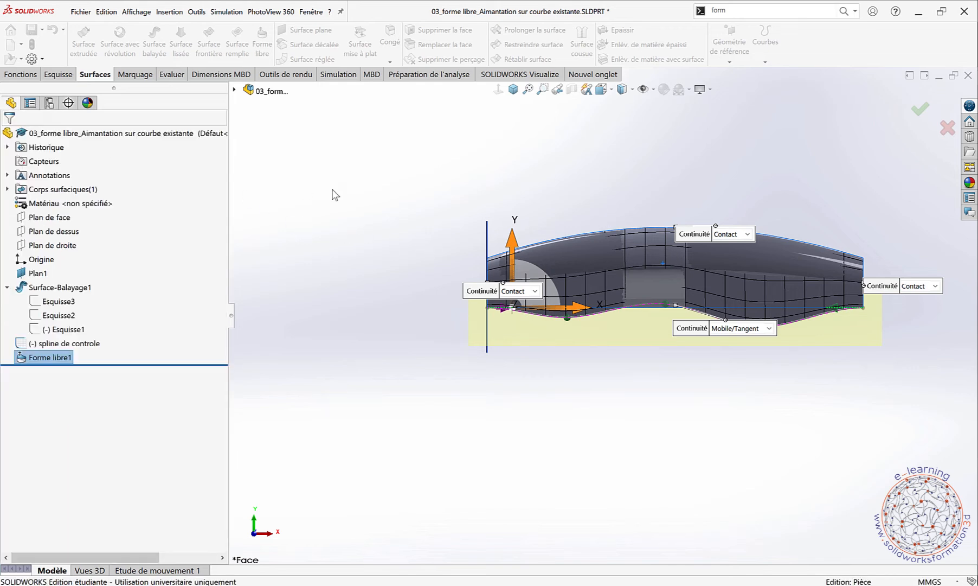
# Step: Collapse Surface-Balayage1 and examine how the deformed lower edge follows the sketch "spline de controle", in front and tilted views
pyautogui.click(7, 287)
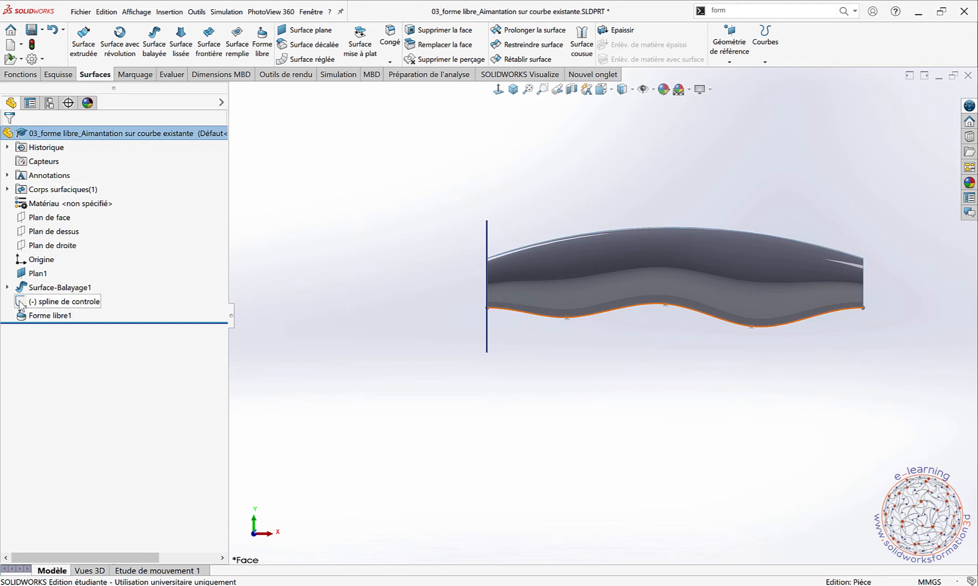
pyautogui.moveTo(42, 304)
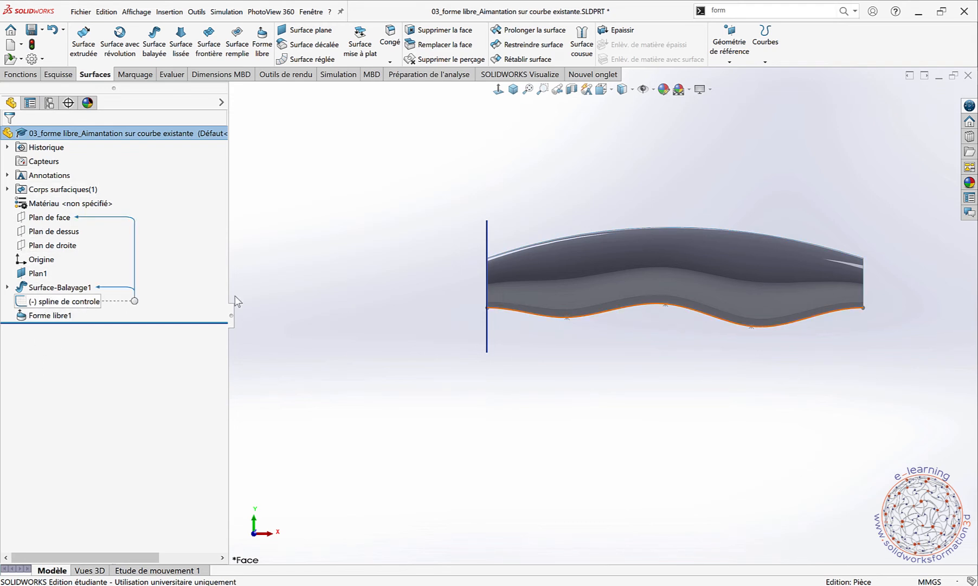
pyautogui.scroll(1, 720, 371)
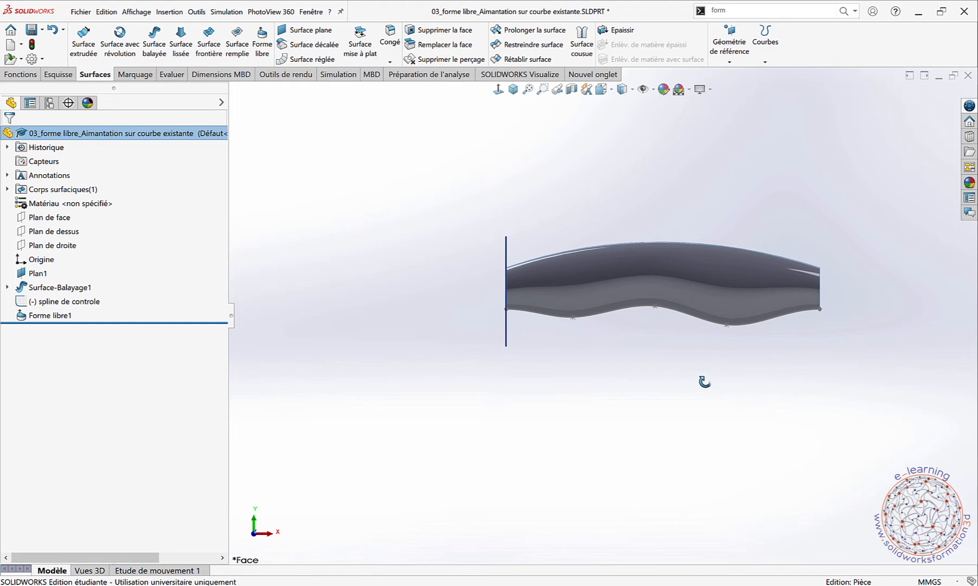
pyautogui.moveTo(704, 381); pyautogui.dragTo(671, 405, button='middle')
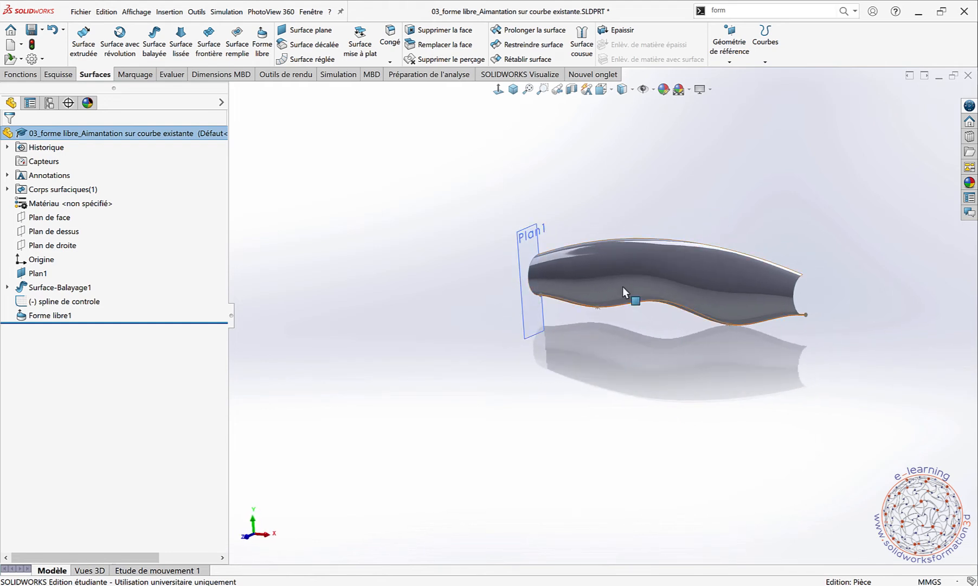
# Step: Mirror the Forme libre1 surface body about Plan de face, leaving the surfaces unknit
pyautogui.click(56, 75)
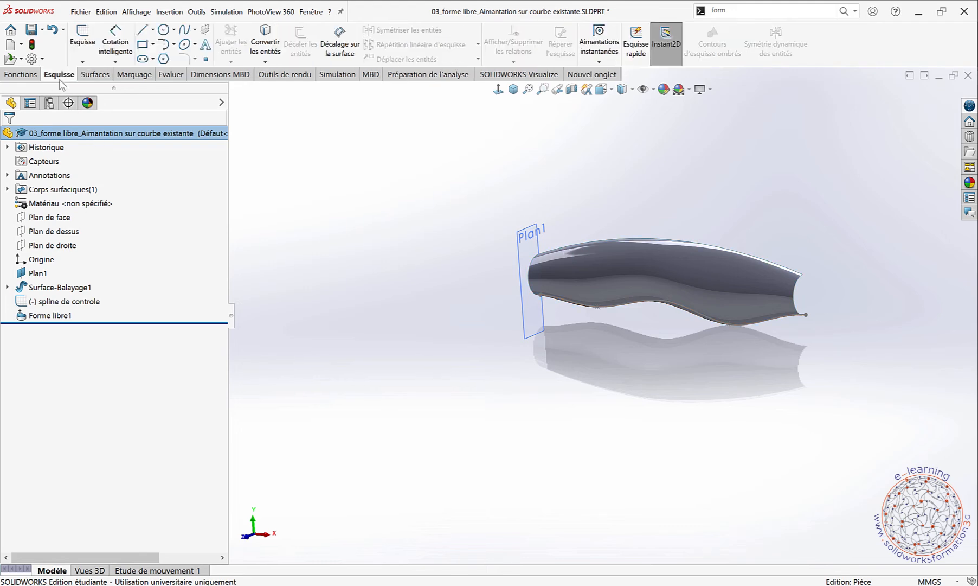
pyautogui.click(24, 77)
pyautogui.click(632, 59)
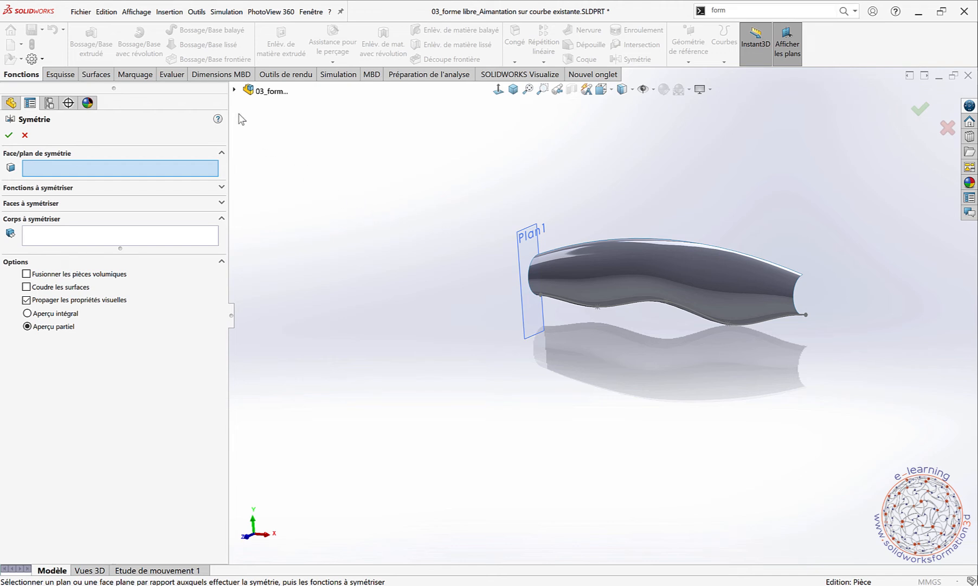
pyautogui.click(235, 91)
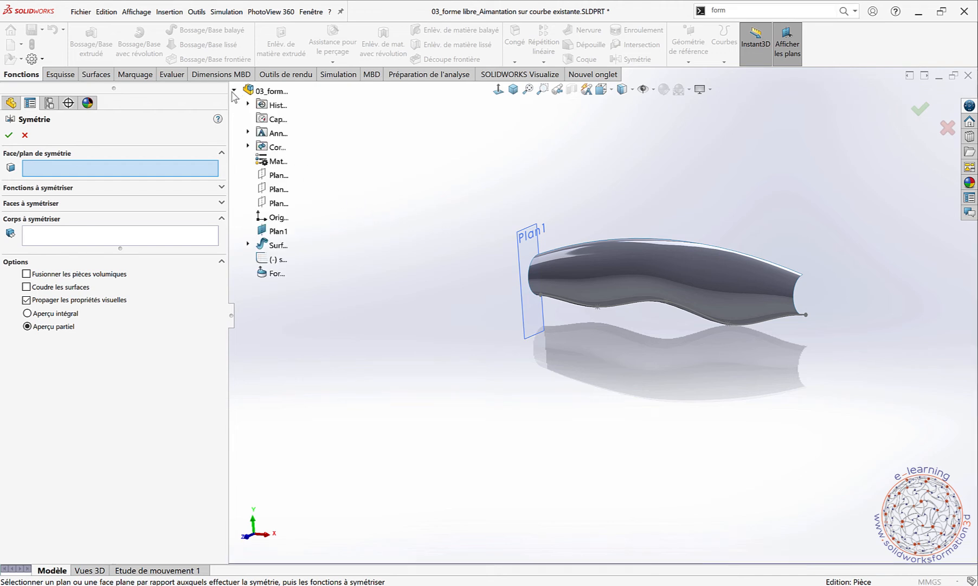
pyautogui.click(269, 176)
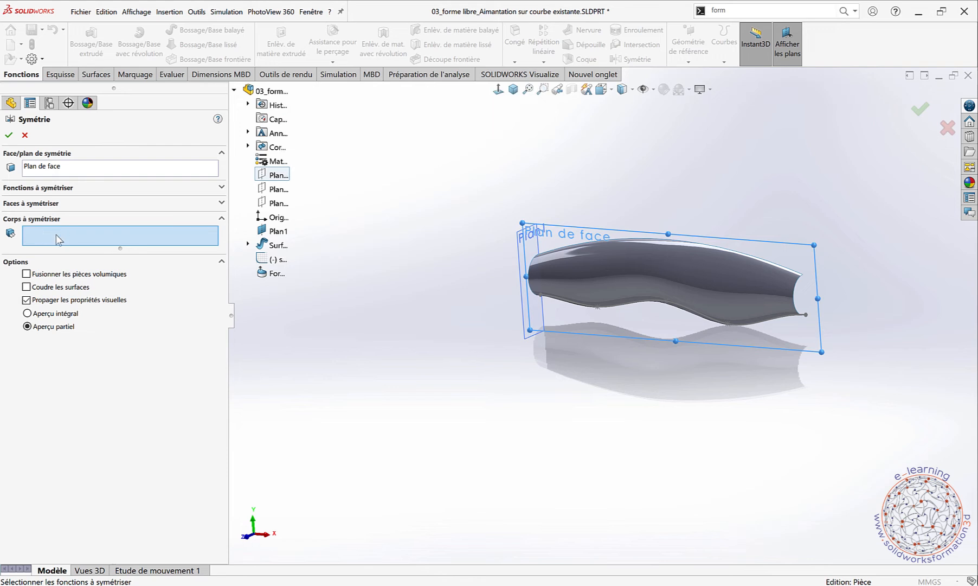
pyautogui.click(602, 268)
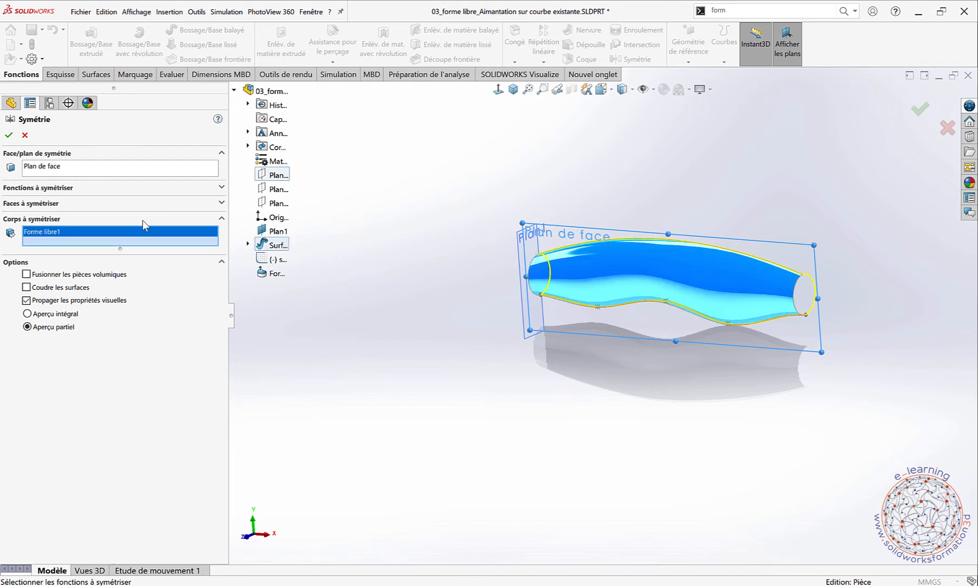
pyautogui.click(9, 136)
# Step: Hide the sketch "spline de controle" to leave only the mirrored surfaces and Plan1 showing
pyautogui.moveTo(404, 282); pyautogui.dragTo(648, 316, button='middle')
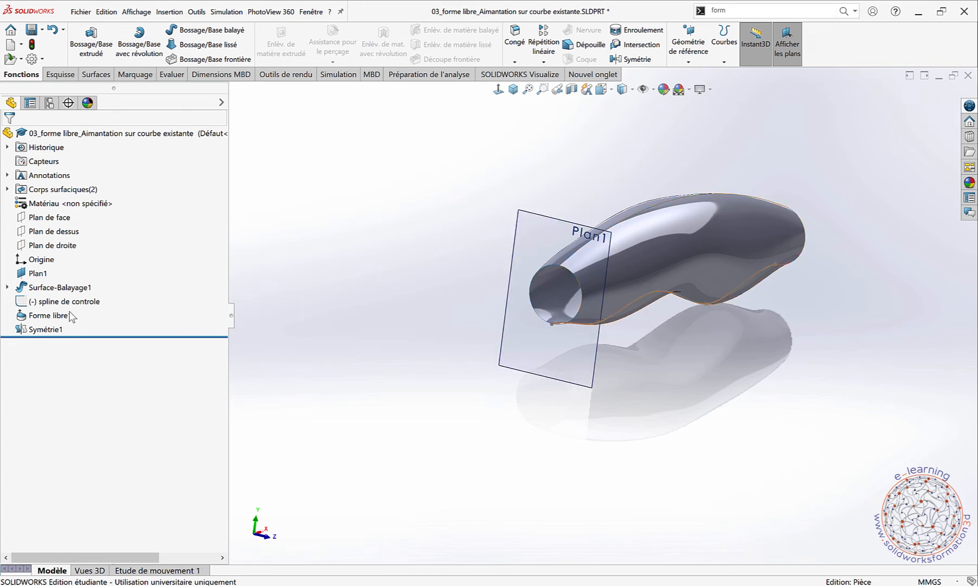
pyautogui.click(25, 303)
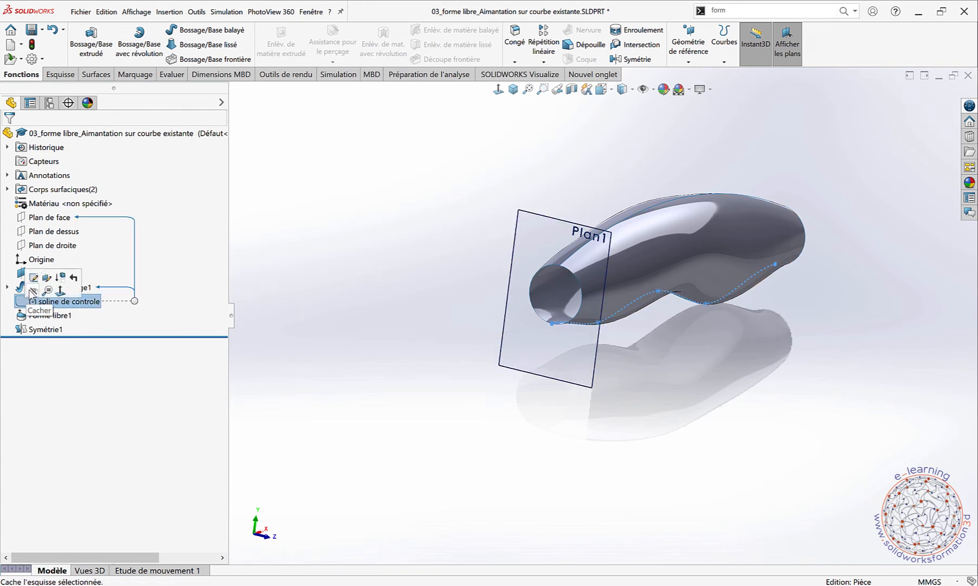
pyautogui.click(48, 280)
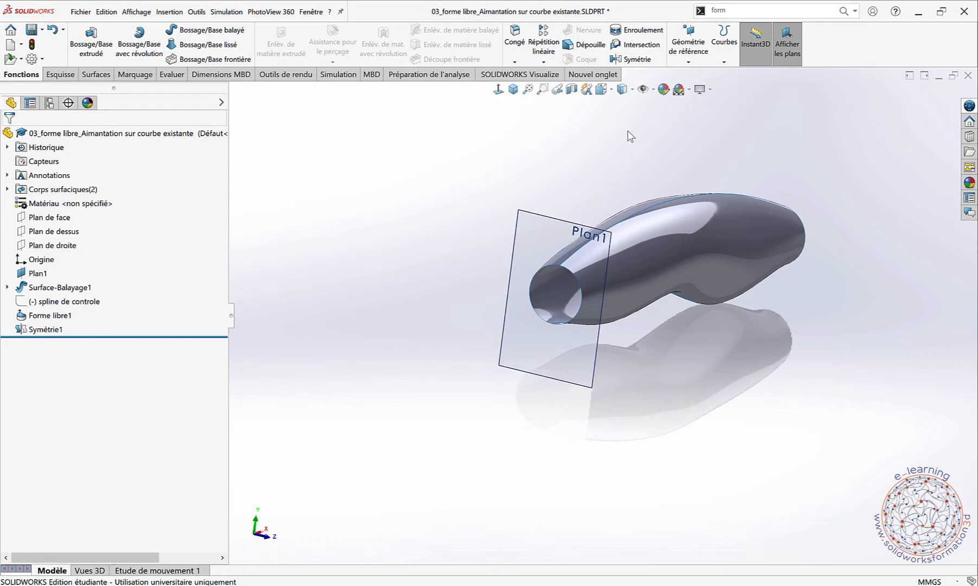
# Step: Create a section view of the mirrored surfaces on Plan de droite, offset 264 mm
pyautogui.click(572, 88)
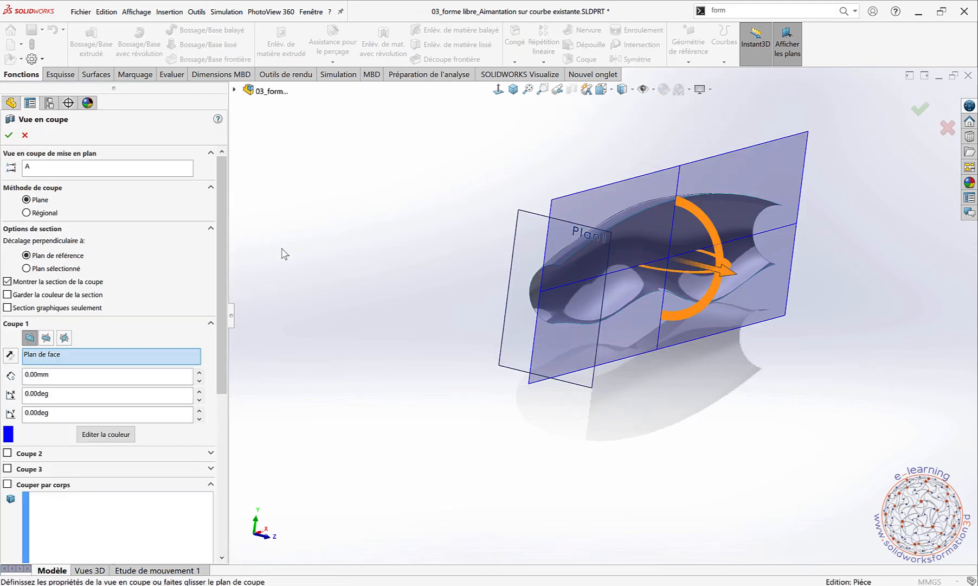
pyautogui.click(63, 338)
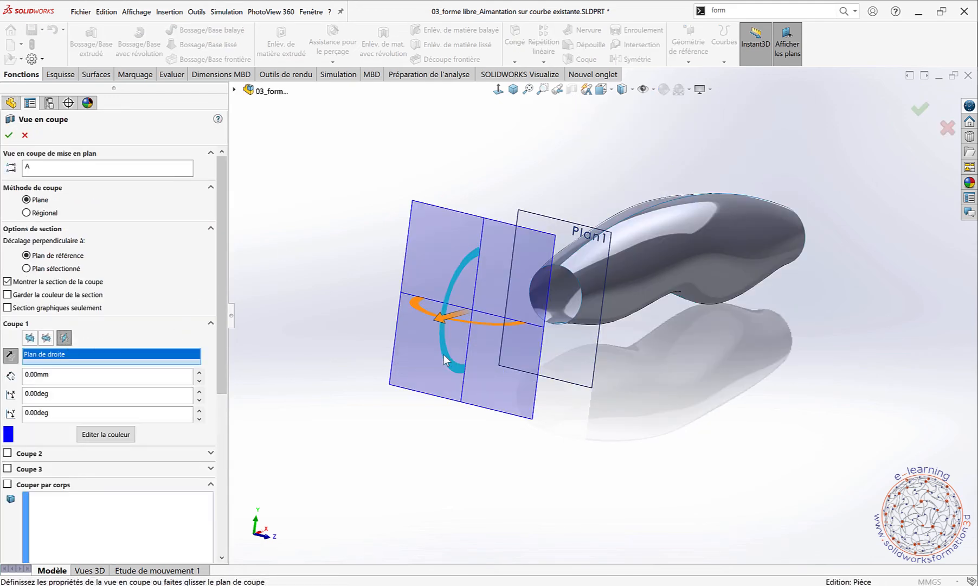
pyautogui.moveTo(464, 320); pyautogui.dragTo(720, 280)
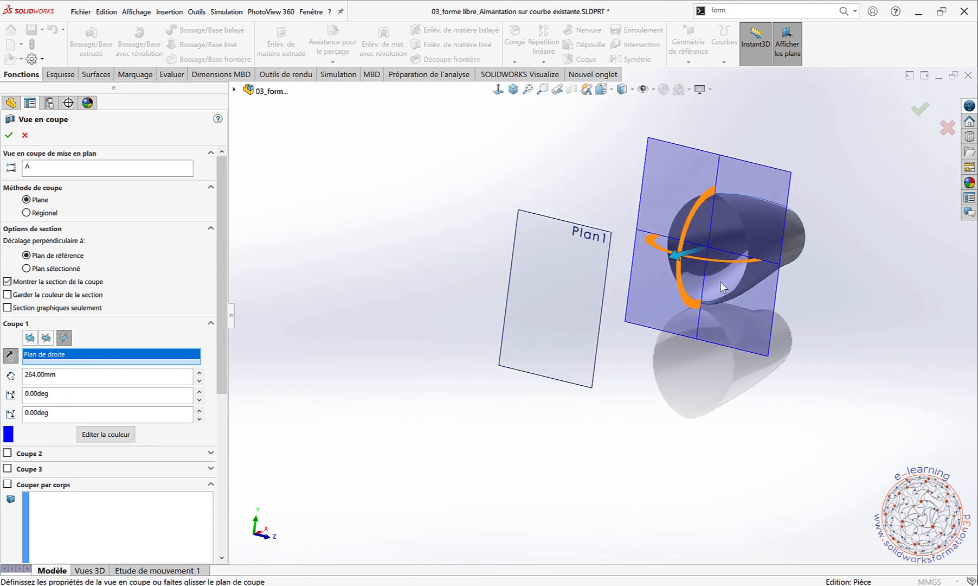
pyautogui.moveTo(720, 282); pyautogui.dragTo(482, 182, button='middle')
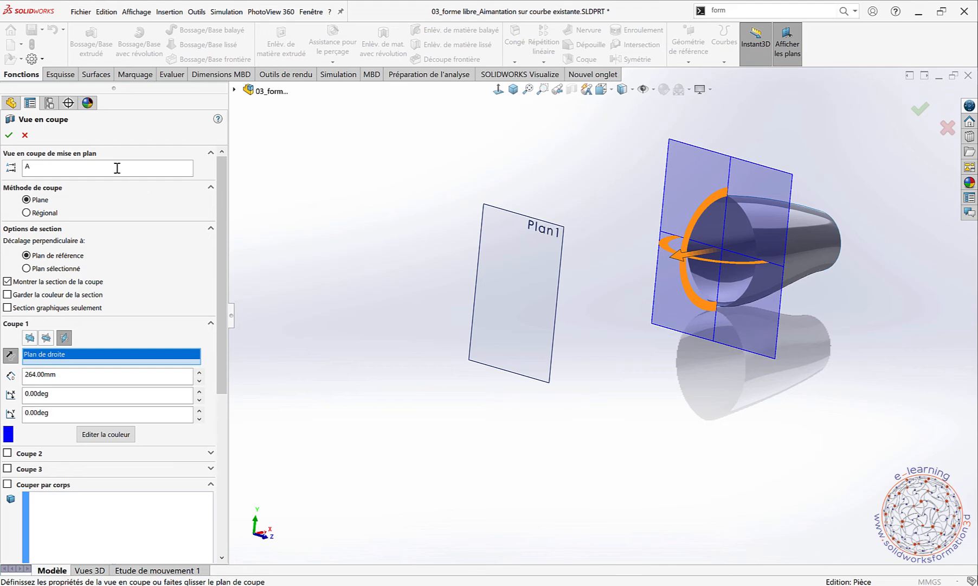
pyautogui.click(9, 135)
# Step: Examine the lower and upper junctions between the two mirrored surfaces inside the sectioned form, from several angles
pyautogui.scroll(-2, 724, 271)
pyautogui.scroll(-4, 688, 251)
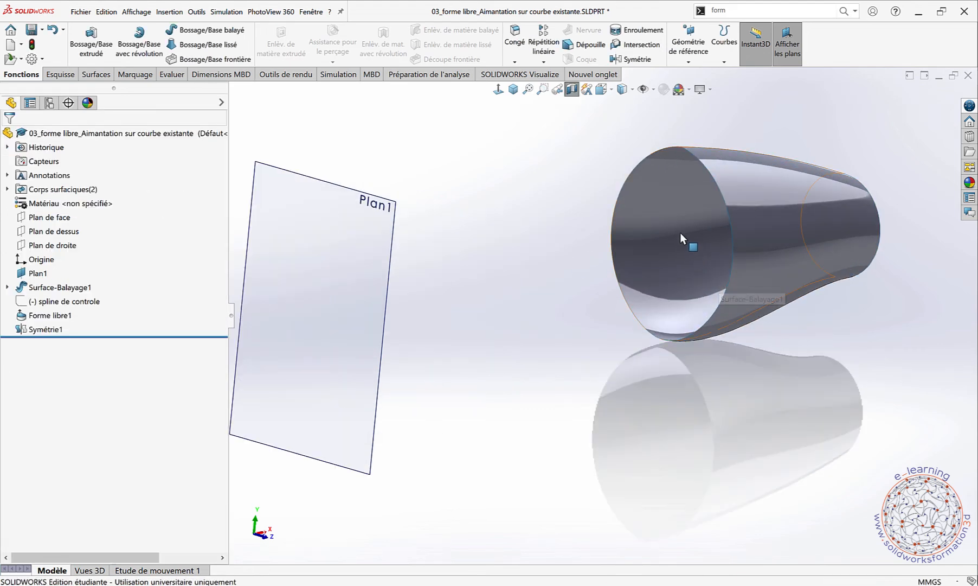
pyautogui.moveTo(686, 227); pyautogui.dragTo(695, 214, button='middle')
pyautogui.moveTo(701, 219); pyautogui.dragTo(699, 261, button='middle')
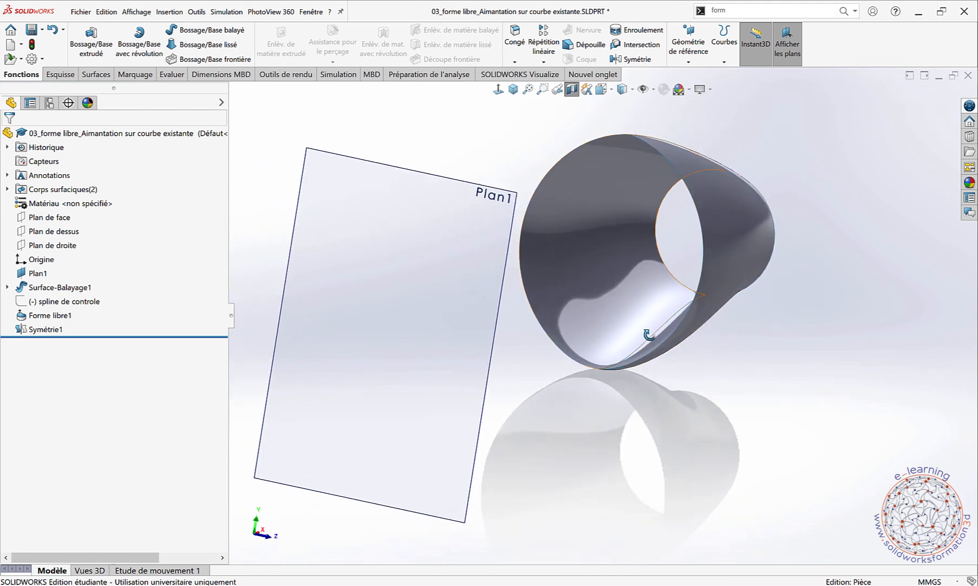
pyautogui.moveTo(649, 335); pyautogui.dragTo(527, 431, button='middle')
pyautogui.scroll(-2, 602, 373)
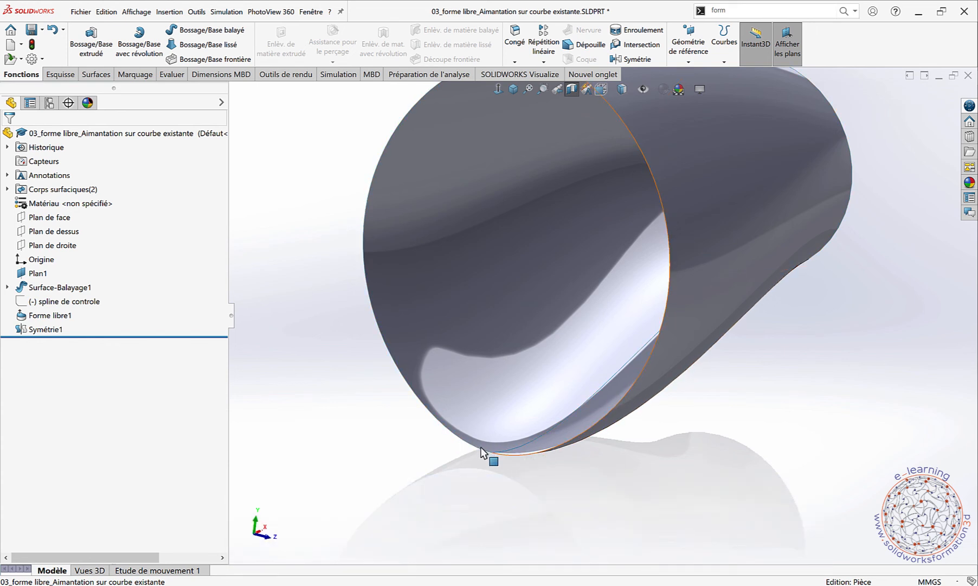
pyautogui.scroll(3, 495, 291)
pyautogui.scroll(-2, 510, 248)
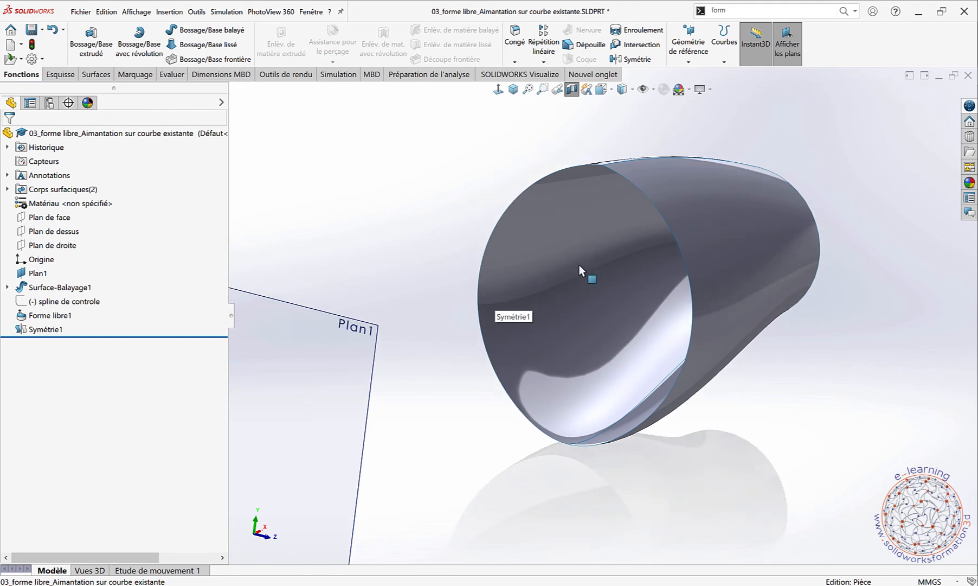
pyautogui.moveTo(581, 266); pyautogui.dragTo(613, 176, button='middle')
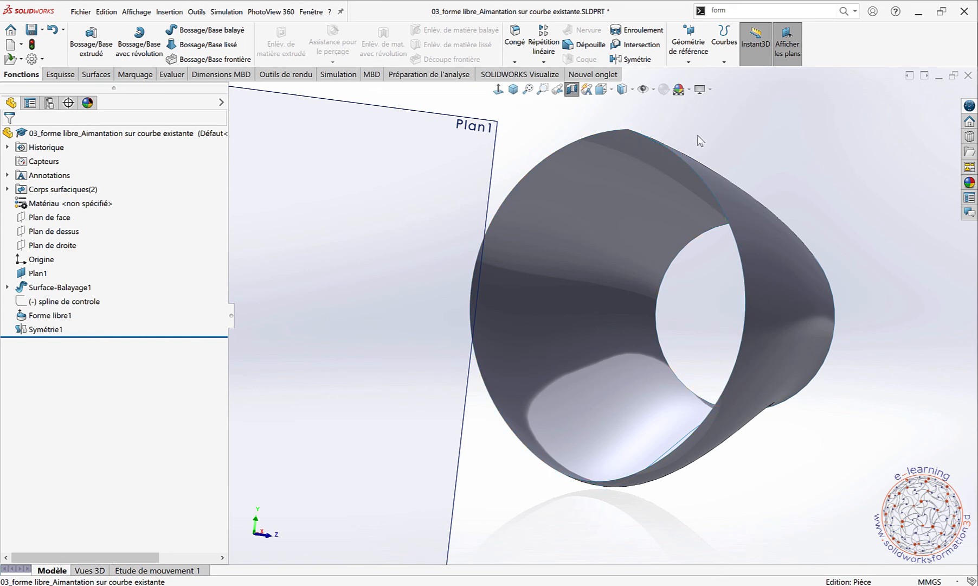
pyautogui.scroll(1, 710, 145)
pyautogui.moveTo(731, 178); pyautogui.dragTo(694, 185, button='middle')
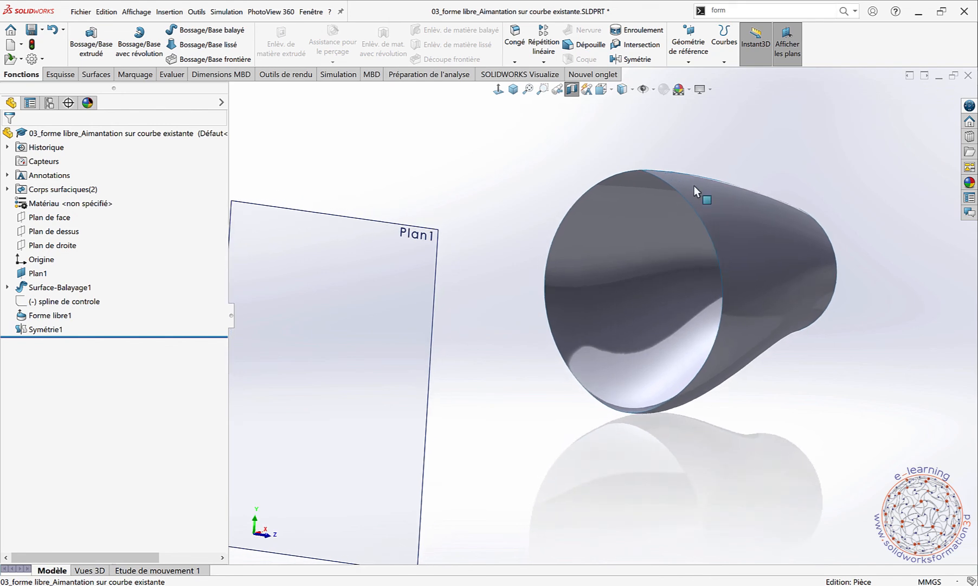
# Step: Edit Forme libre1 to set the continuity of the surface's upper edge to Tangente, and accept the feature
pyautogui.click(22, 319)
pyautogui.click(30, 288)
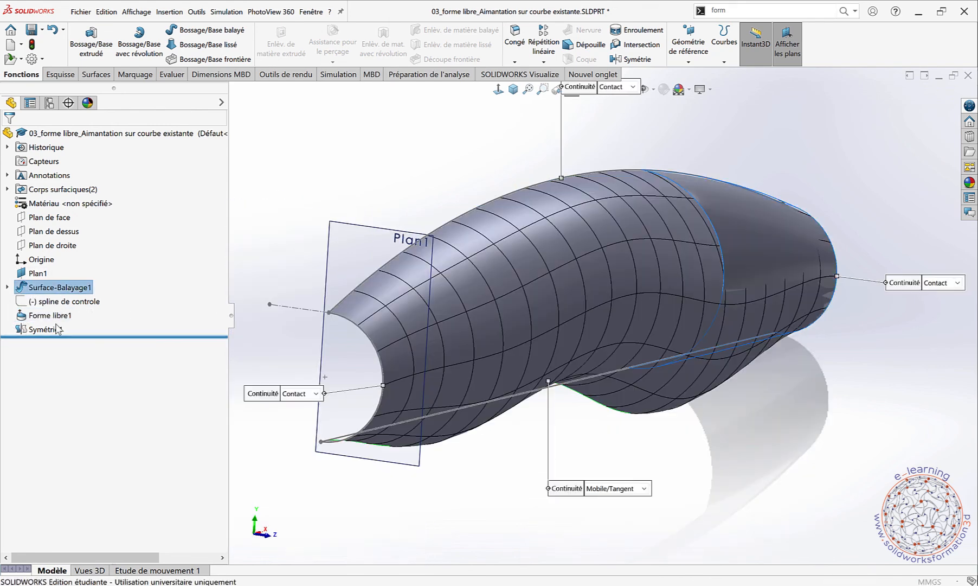
pyautogui.scroll(1, 399, 194)
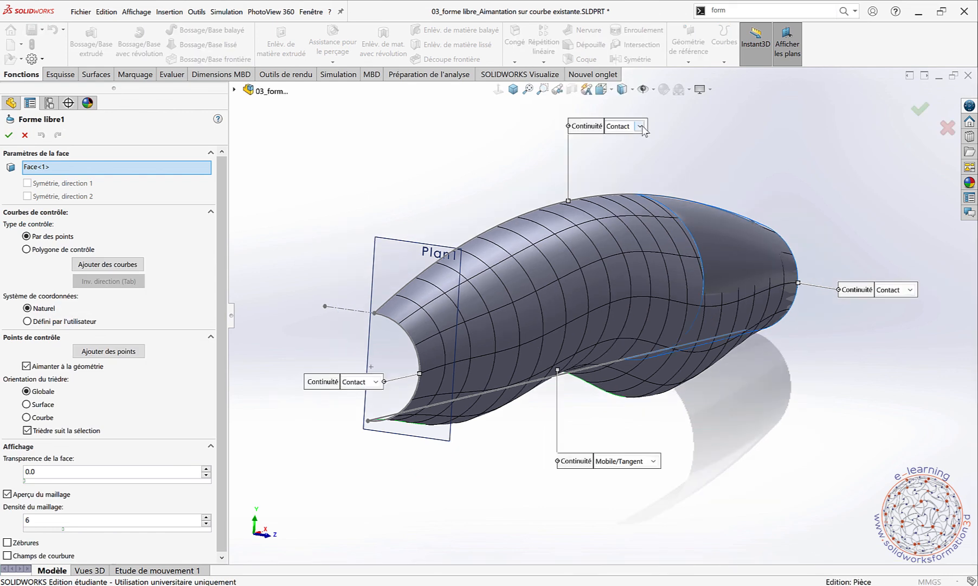
pyautogui.click(641, 127)
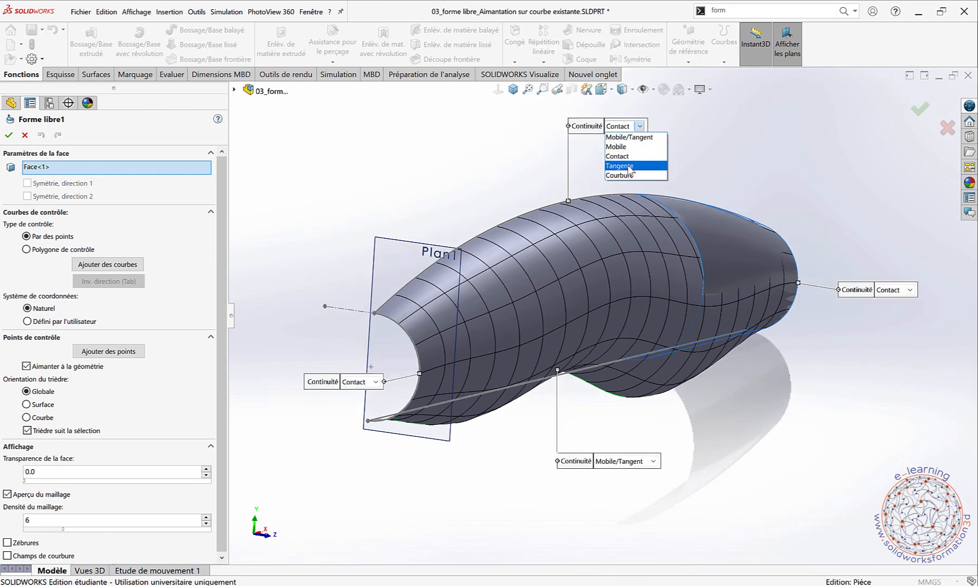
pyautogui.click(630, 167)
pyautogui.press('Return')
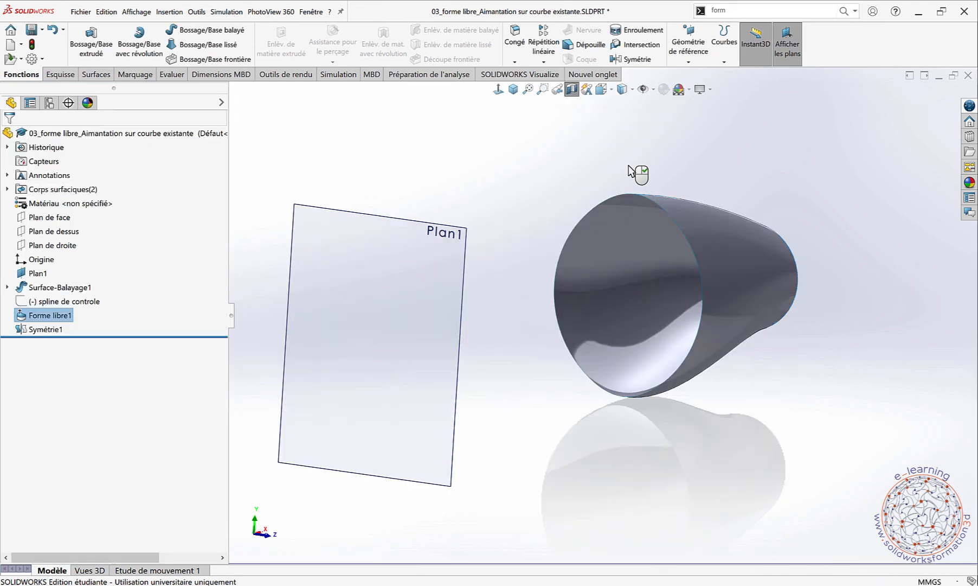
# Step: Inspect the upper junction in the sectioned form, turn off the section view, and view the complete mirrored surface
pyautogui.moveTo(629, 169); pyautogui.dragTo(651, 228, button='middle')
pyautogui.scroll(-3, 602, 216)
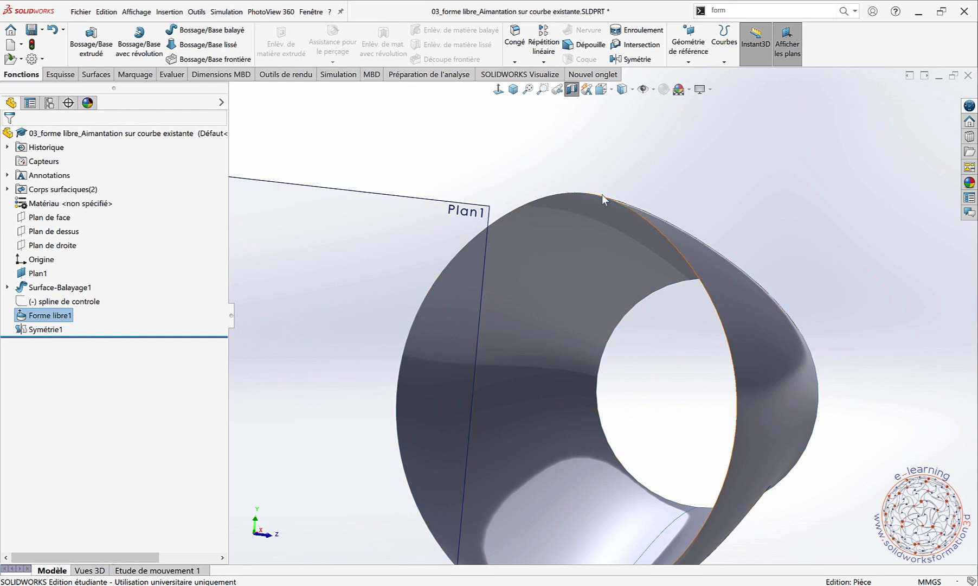
pyautogui.scroll(3, 539, 245)
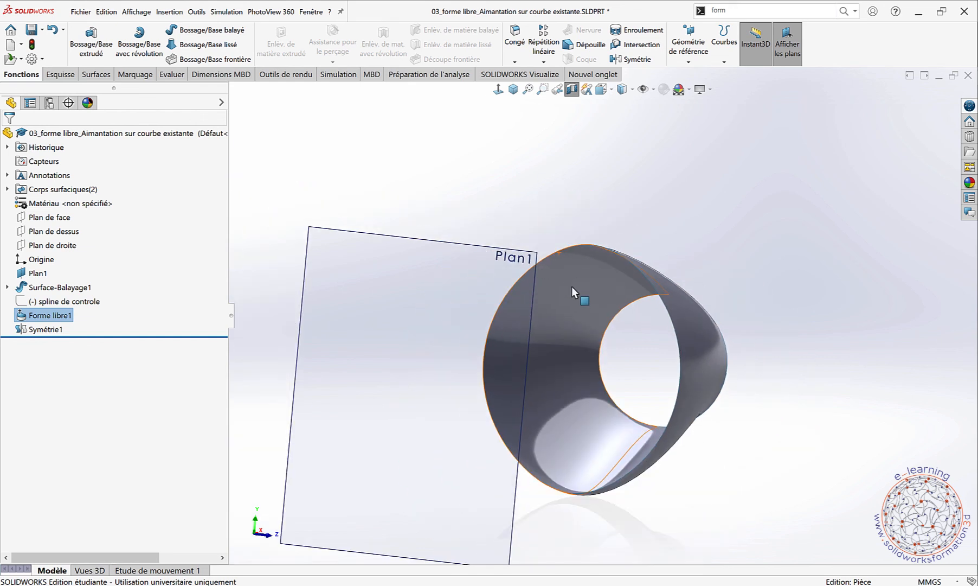
pyautogui.moveTo(577, 305); pyautogui.dragTo(500, 247, button='middle')
pyautogui.scroll(-2, 591, 355)
pyautogui.scroll(3, 586, 358)
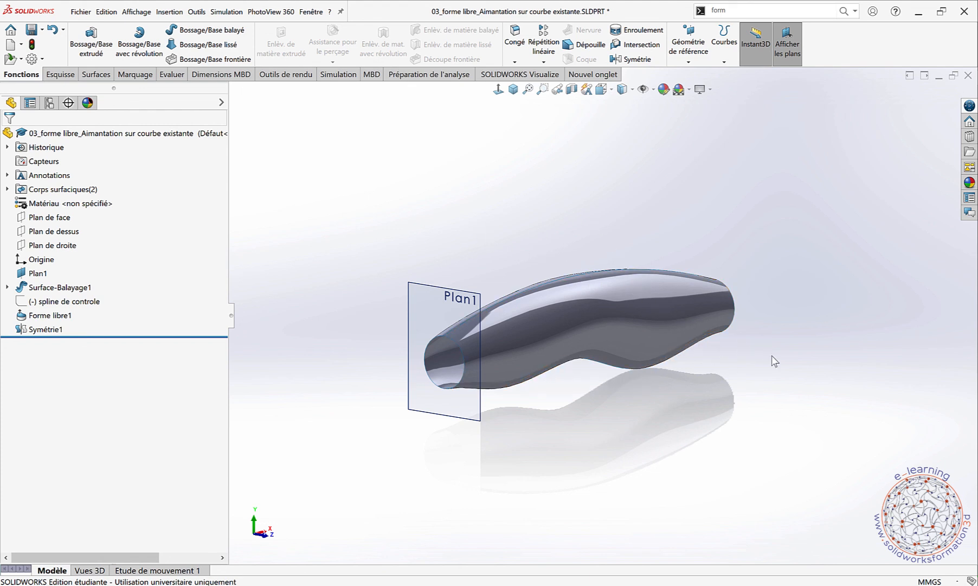
pyautogui.moveTo(771, 351)
pyautogui.mouseDown(button='middle')
pyautogui.moveTo(587, 348)
pyautogui.moveTo(749, 326)
pyautogui.moveTo(753, 353)
pyautogui.mouseUp(button='middle')
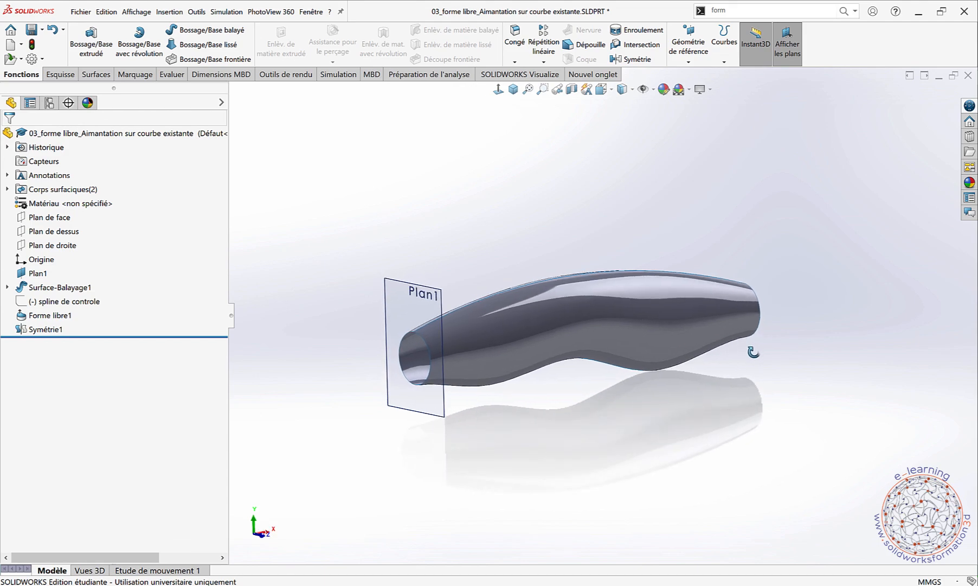